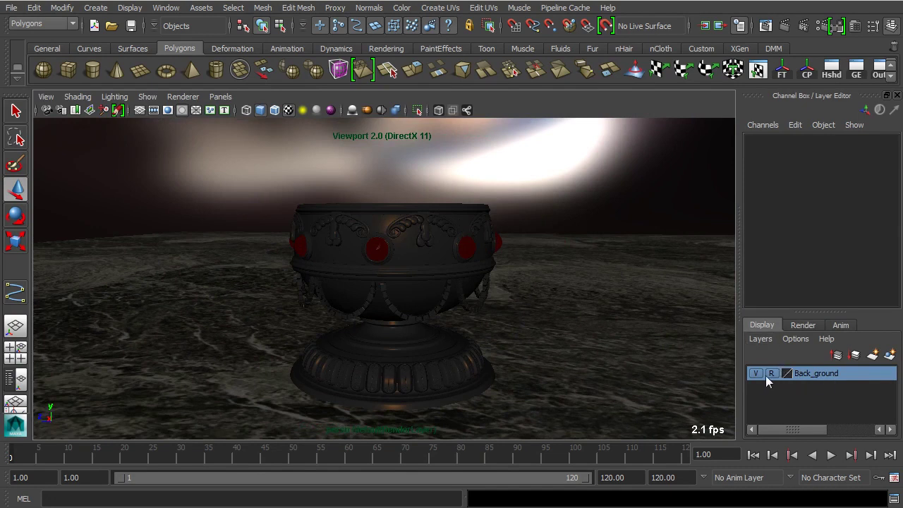
Toggle the Back_ground layer's visibility and cycle its display type through template and back to reference.
click(756, 376)
click(756, 376)
alt+middle_drag(584, 279, 548, 271)
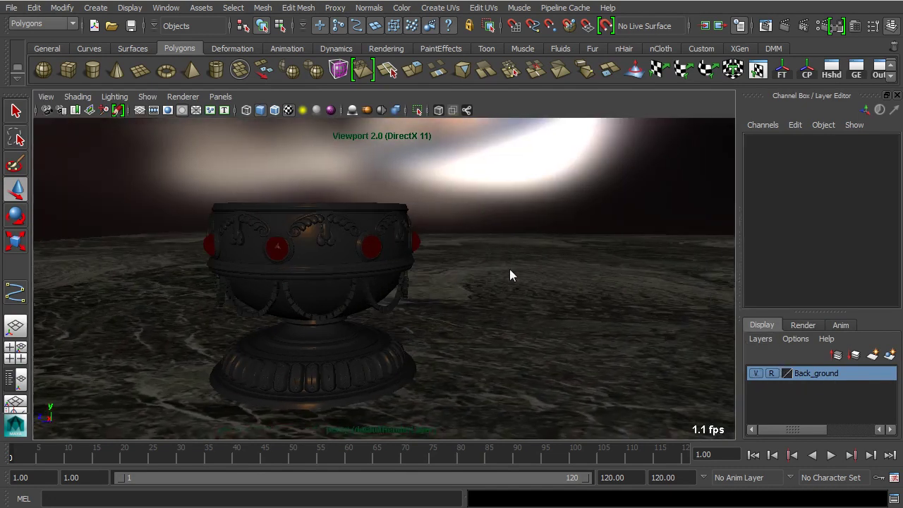
drag(500, 195, 560, 310)
click(774, 376)
click(774, 376)
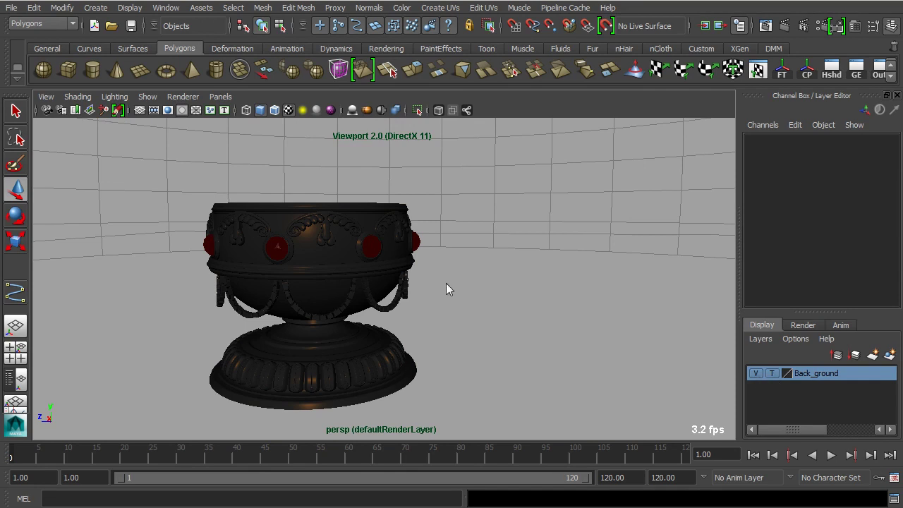
alt+drag(361, 284, 477, 279)
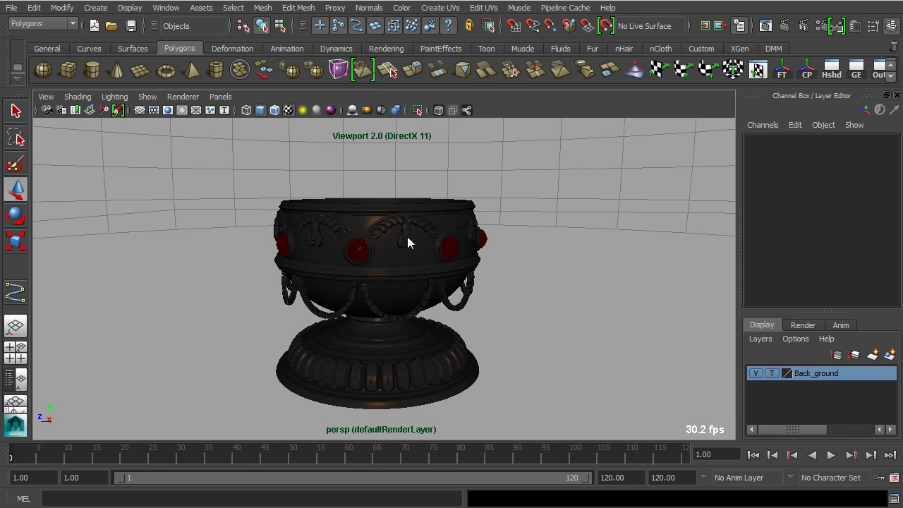
click(772, 373)
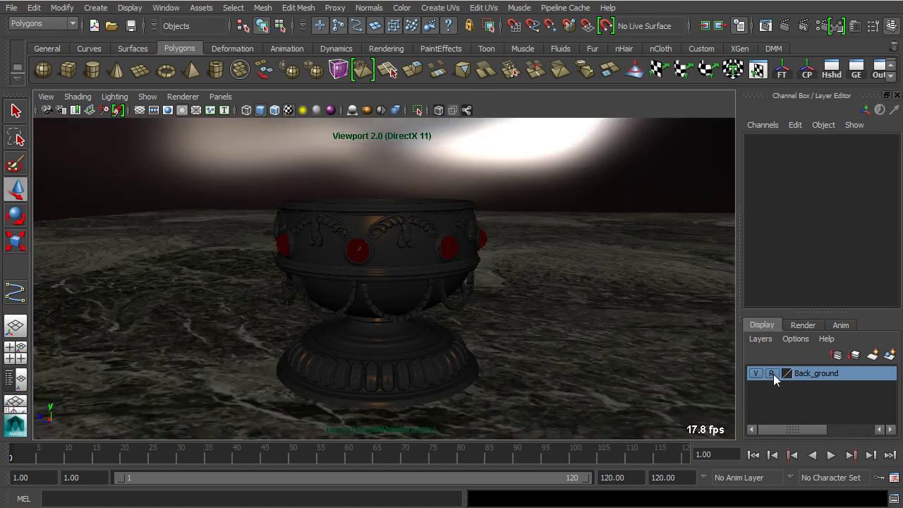
Put all of the bowl's meshes on a new display layer named High_bowl_mesh.
alt+right_drag(636, 364, 465, 334)
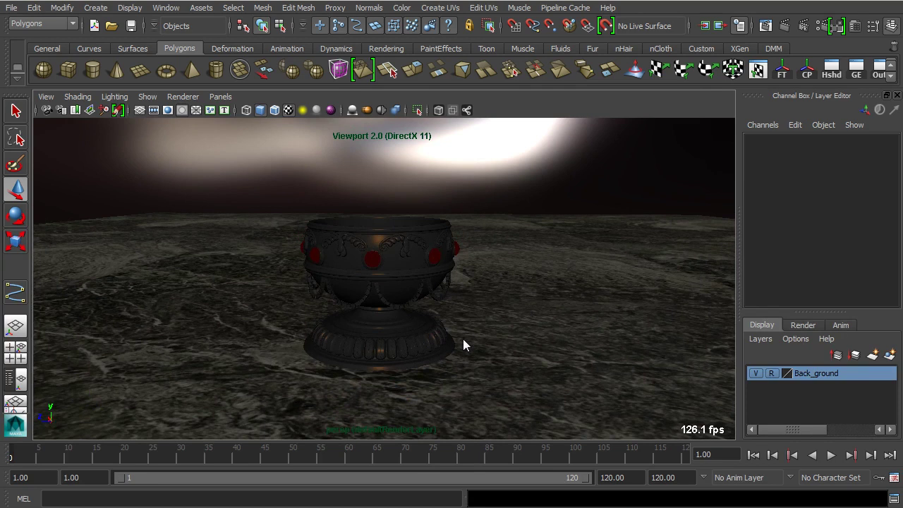
alt+drag(459, 346, 394, 330)
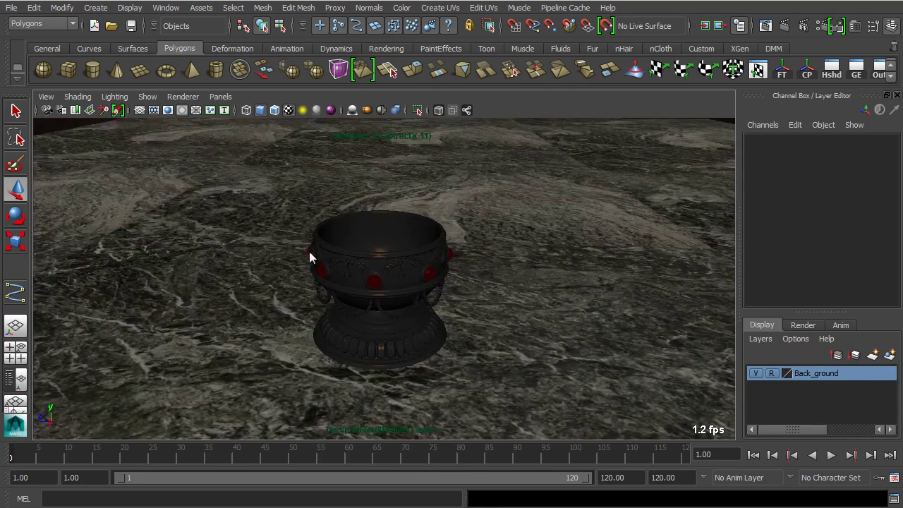
drag(276, 201, 500, 388)
alt+drag(488, 304, 518, 301)
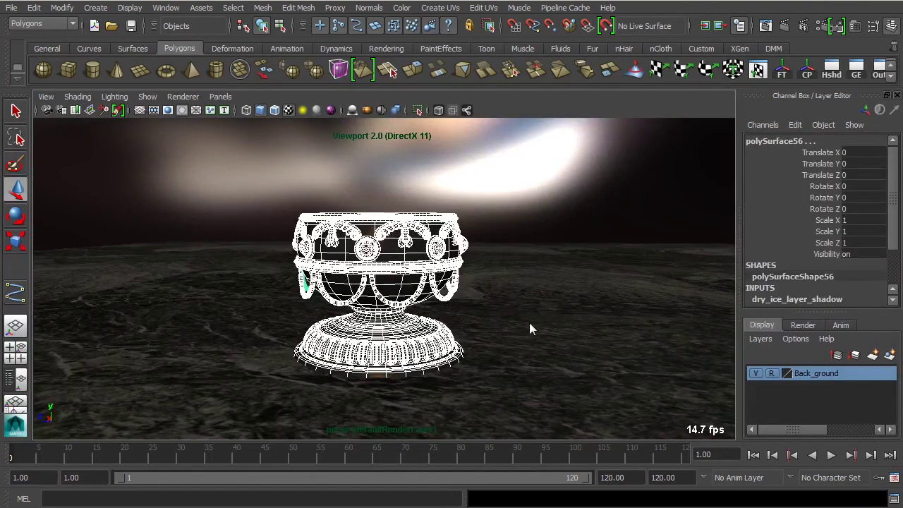
click(889, 355)
double_click(822, 373)
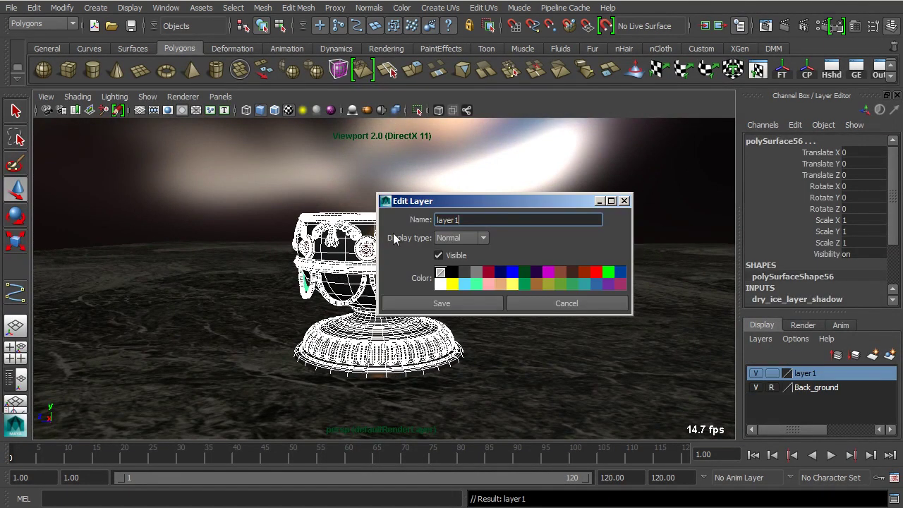
double_click(460, 221)
key(BackSpace)
text(High_bowl_mesh)
click(467, 304)
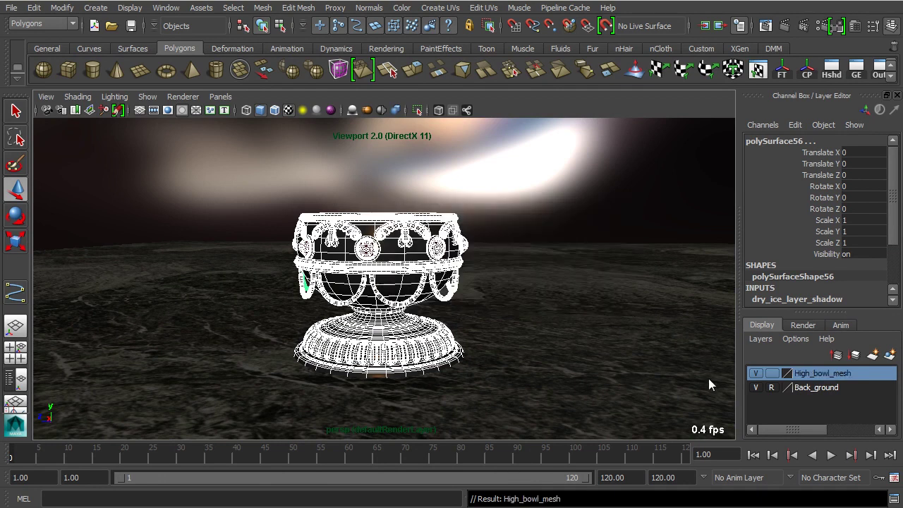
Set the High_bowl_mesh layer's display type to reference so the bowl is shaded but not selectable.
click(772, 373)
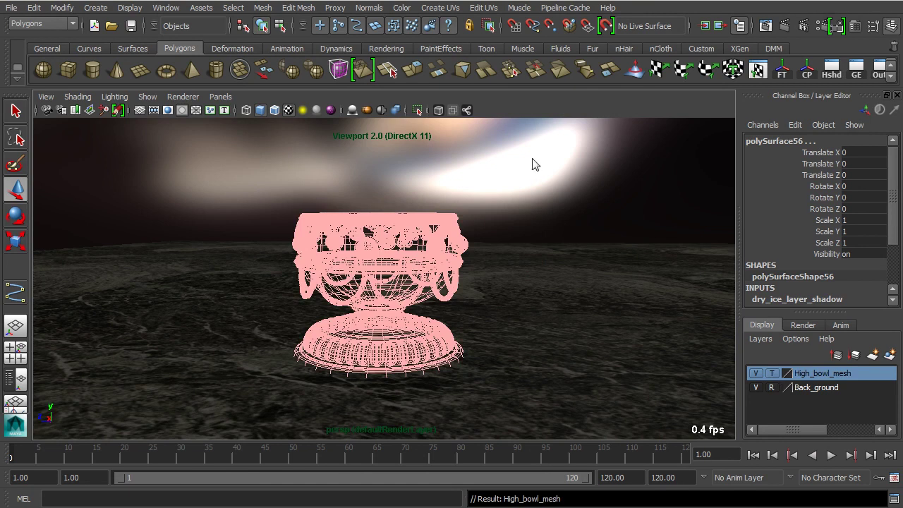
click(533, 164)
scroll(512, 285, up, 2)
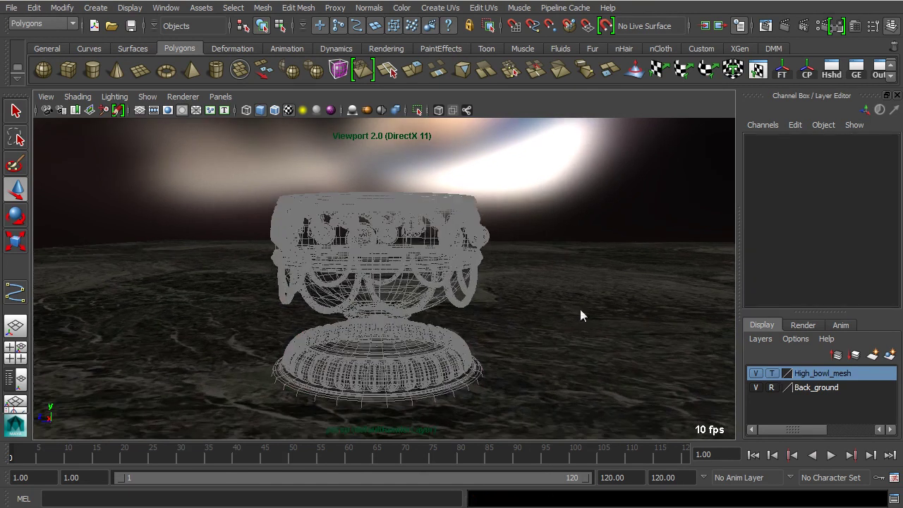
click(772, 373)
mouse_move(399, 357)
alt+mouse_down()
mouse_move(445, 320)
mouse_move(438, 336)
mouse_move(406, 315)
mouse_move(467, 331)
mouse_move(448, 315)
mouse_move(478, 310)
alt+mouse_up()
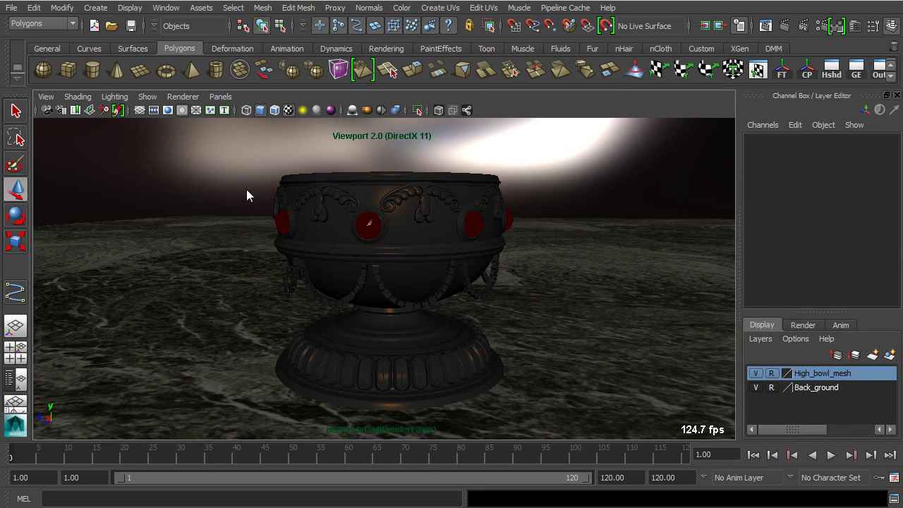
mouse_move(355, 199)
alt+mouse_down()
mouse_move(374, 203)
mouse_move(354, 197)
alt+mouse_up()
Set up the CV Curve Tool with curve degree 3 Cubic and show the bowl in a maximized front view.
click(95, 8)
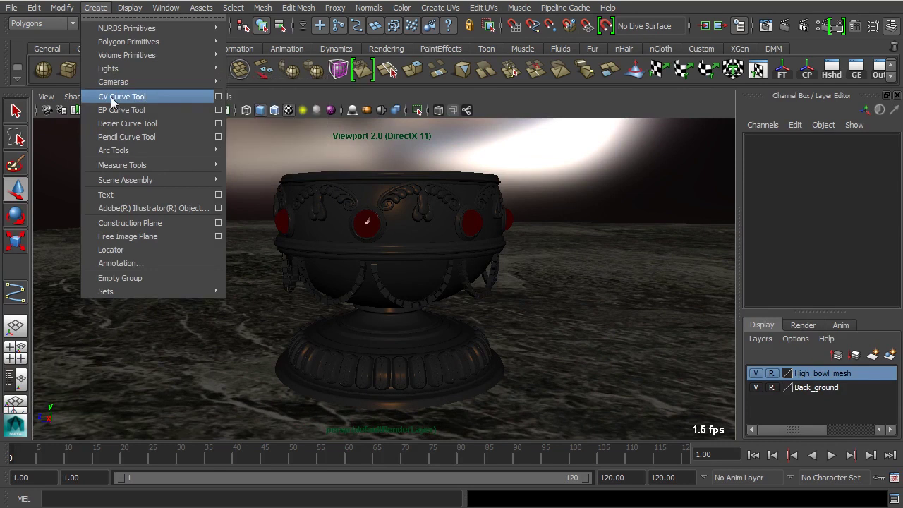
click(218, 97)
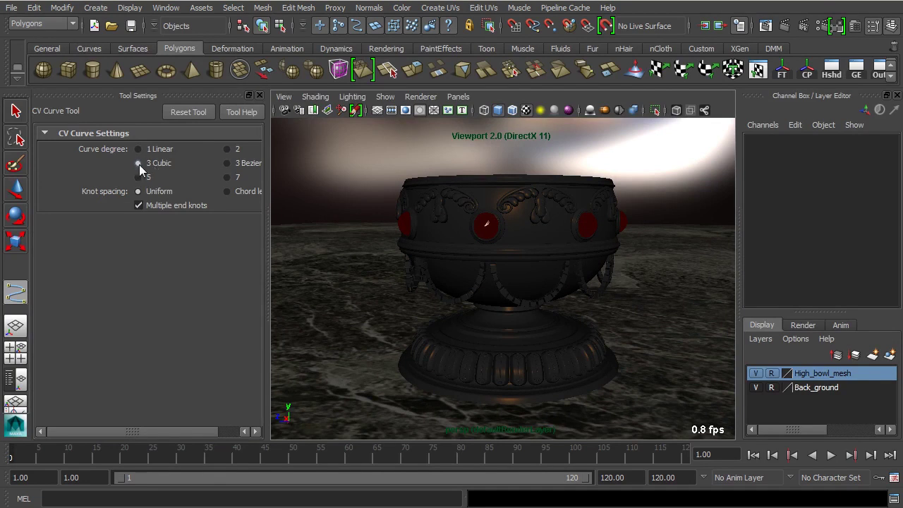
click(255, 94)
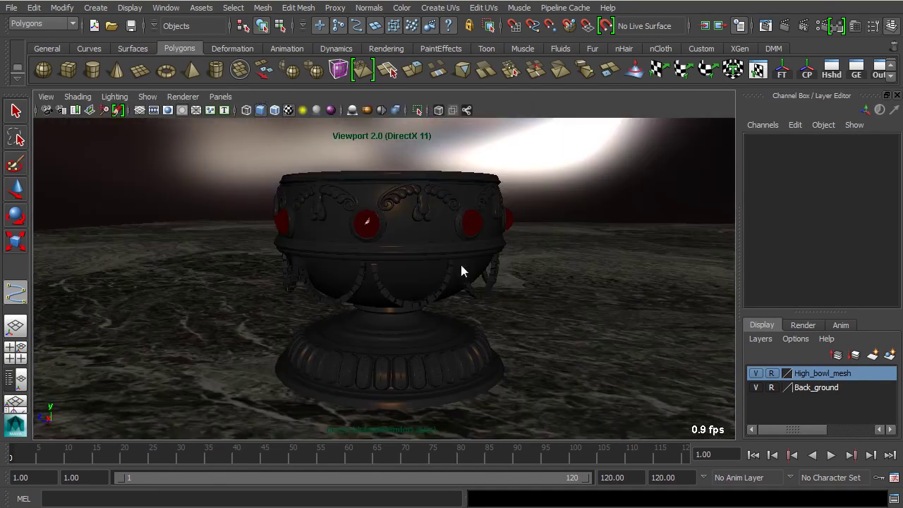
key(space)
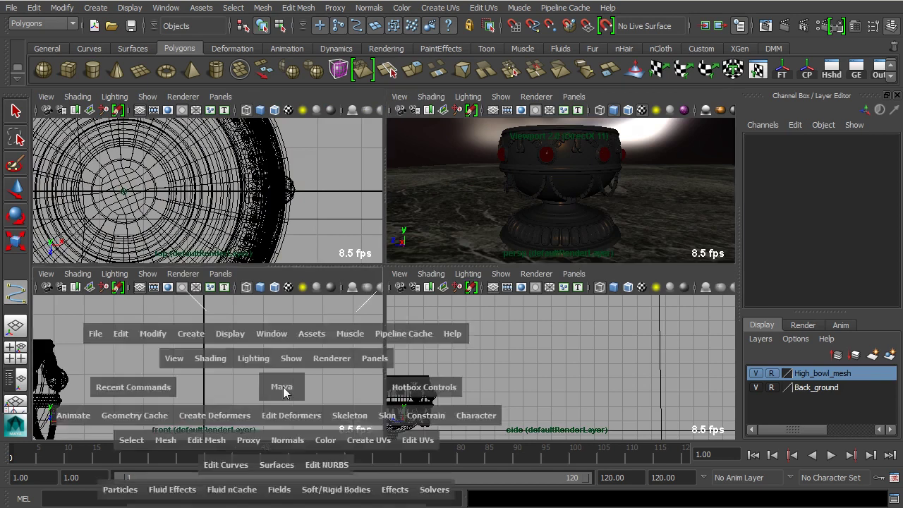
key(space)
scroll(598, 343, up, 10)
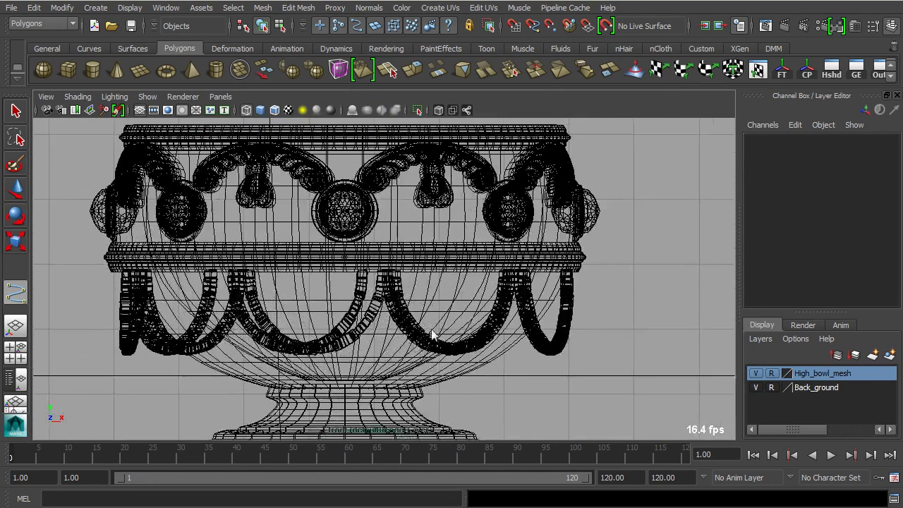
scroll(433, 336, down, 4)
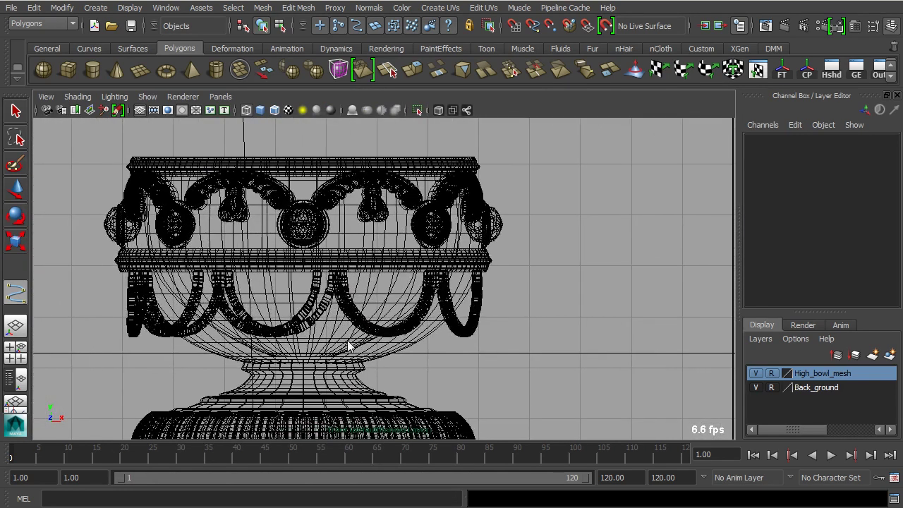
alt+middle_drag(306, 310, 324, 309)
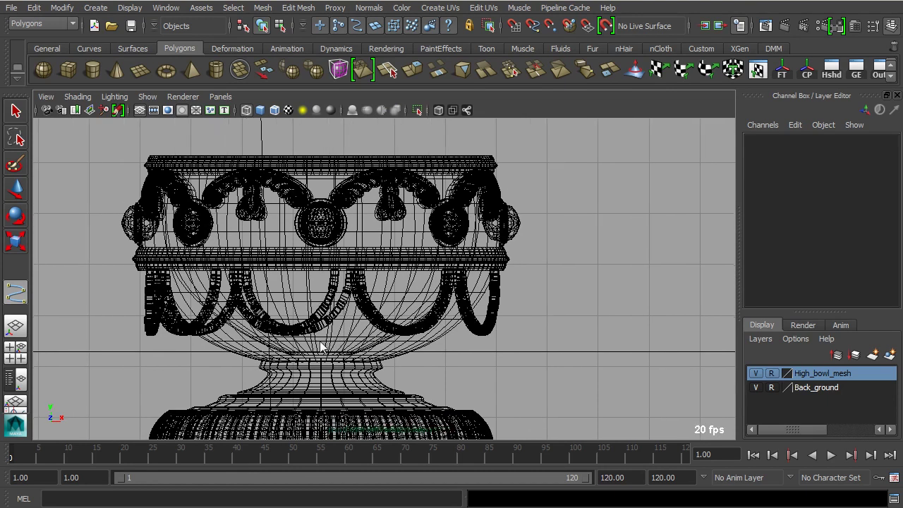
Start a CV curve at the bowl's inner floor centre, up the inner wall, over the rim and down the outer wall to the underside.
click(320, 341)
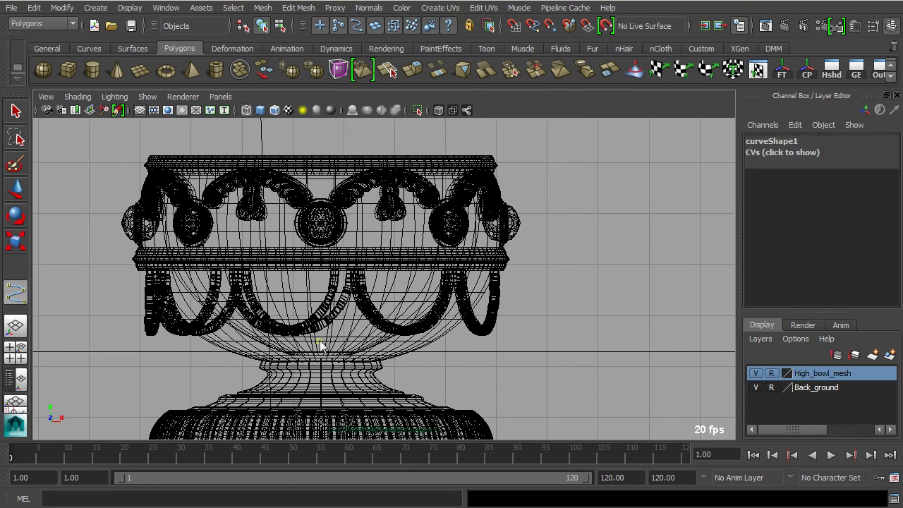
click(376, 339)
click(421, 333)
drag(448, 311, 506, 230)
drag(504, 262, 503, 273)
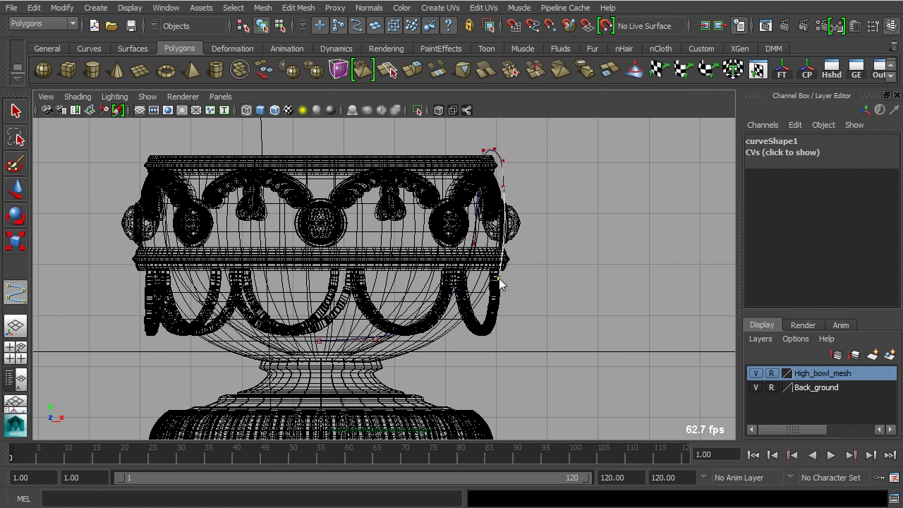
drag(490, 309, 474, 320)
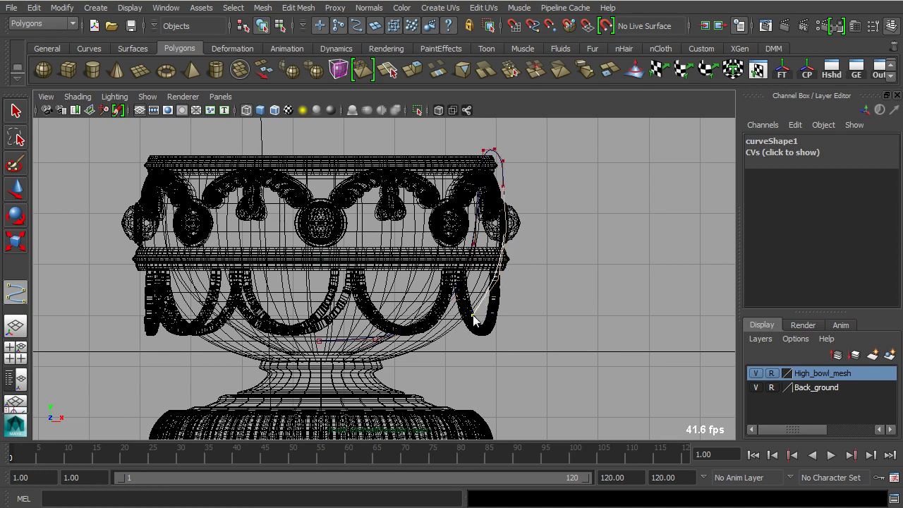
drag(442, 348, 430, 354)
Continue the profile curve along the bowl's underside, around the narrow neck and down to the first ledge of the foot.
scroll(423, 358, up, 3)
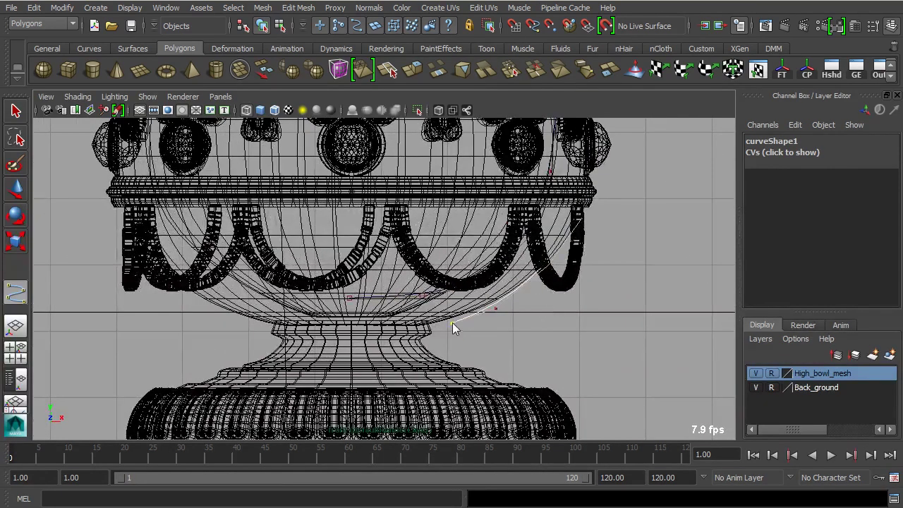
scroll(438, 329, up, 5)
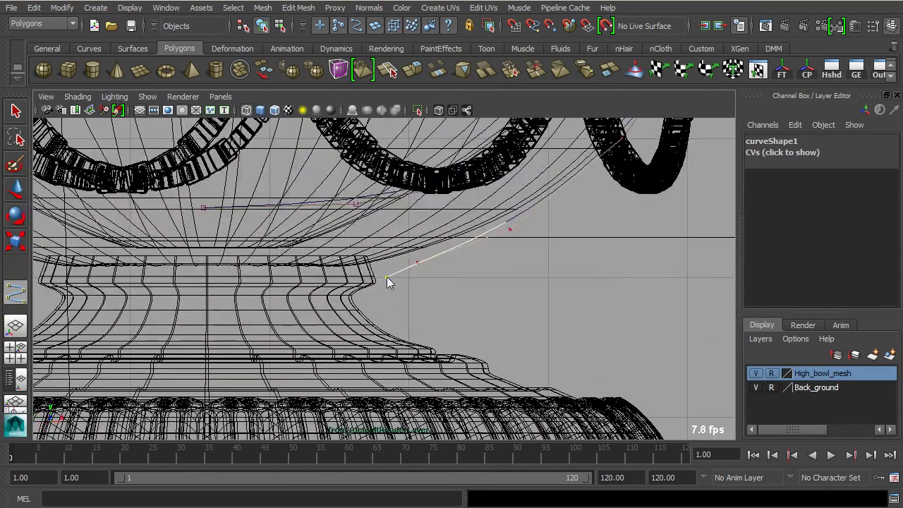
click(376, 285)
click(356, 296)
click(379, 320)
alt+middle_drag(380, 326, 338, 288)
click(399, 325)
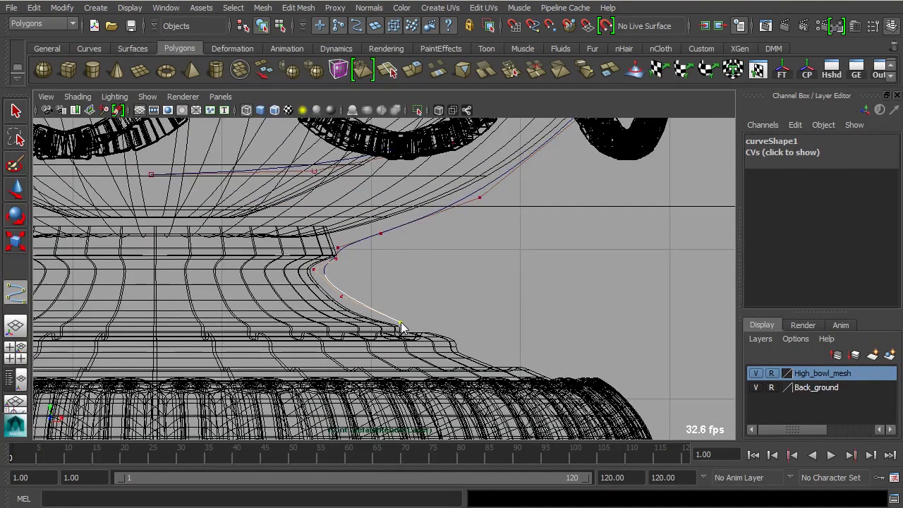
click(402, 335)
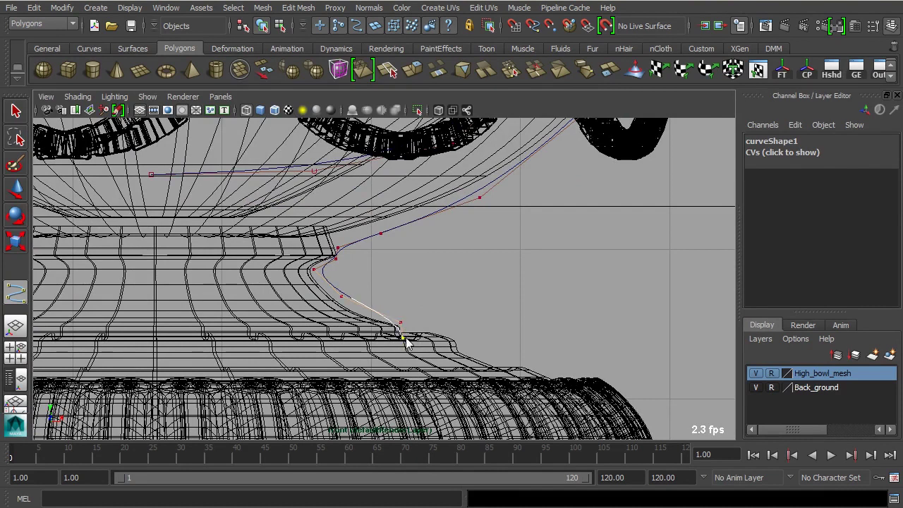
Extend the profile curve over the stepped upper part of the foot to the top of the fluted band.
click(426, 328)
click(454, 337)
alt+middle_drag(456, 342, 388, 282)
click(393, 289)
click(416, 294)
click(440, 292)
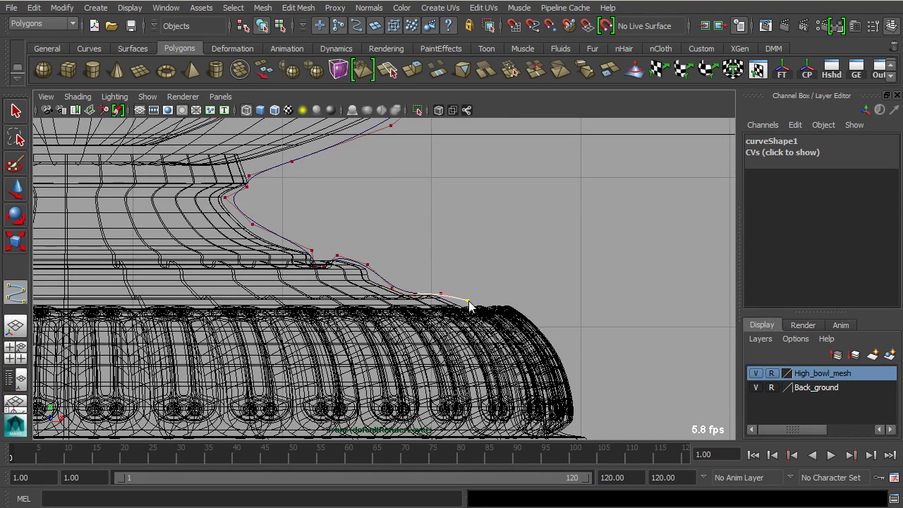
alt+middle_drag(476, 306, 419, 209)
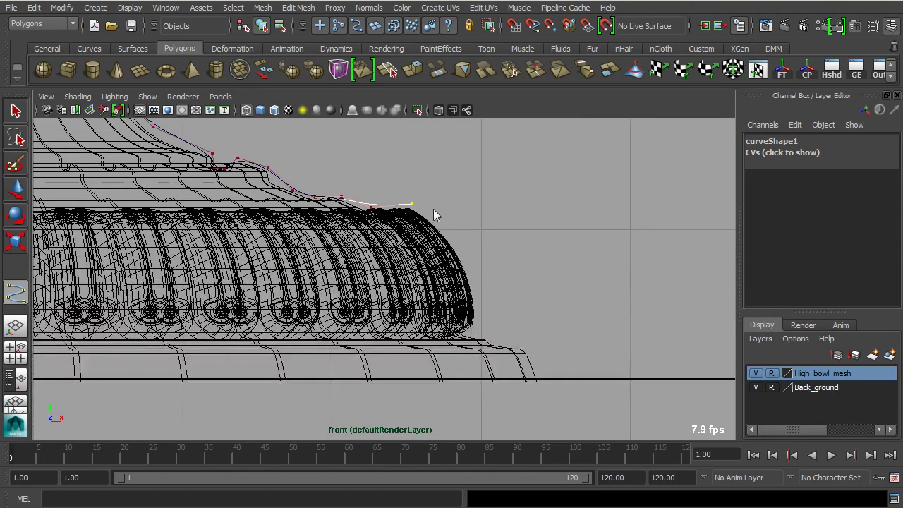
Trace the curve around the fluted band and out over the base plate to its bottom edge, and finish the curve.
click(445, 222)
click(472, 255)
click(474, 272)
click(479, 308)
click(474, 329)
click(491, 335)
click(521, 341)
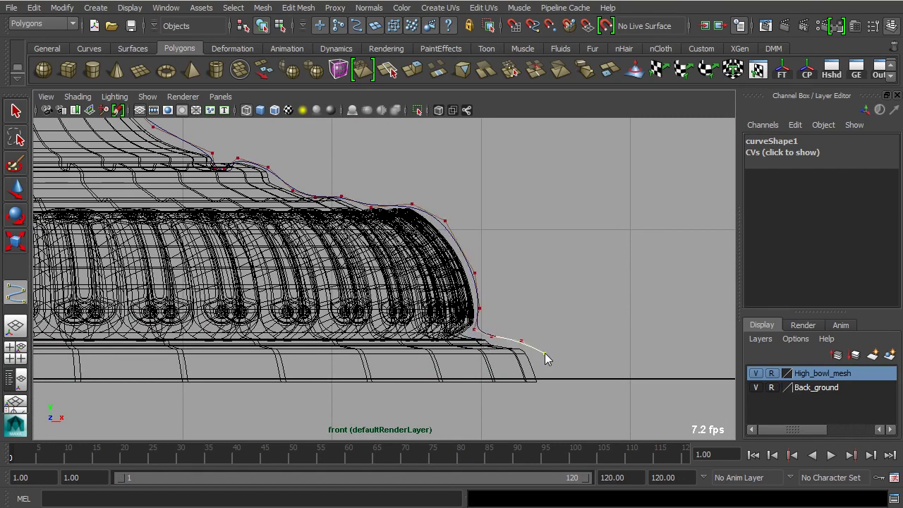
click(550, 376)
key(Return)
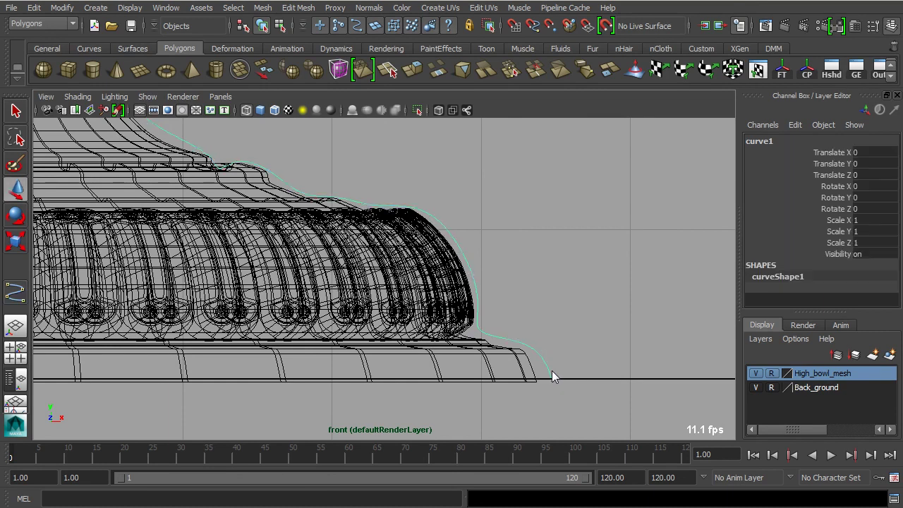
Return to the perspective view, freeze the profile curve's transformations and center its pivot.
scroll(529, 320, down, 8)
key(space)
drag(529, 305, 547, 204)
scroll(487, 296, down, 5)
alt+drag(424, 305, 470, 307)
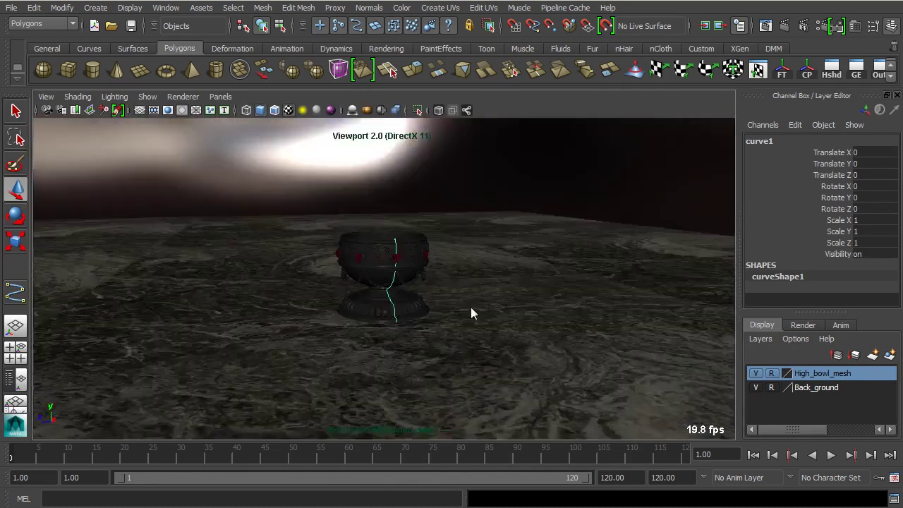
alt+right_drag(471, 313, 575, 298)
alt+drag(478, 284, 523, 286)
click(781, 70)
click(807, 70)
alt+drag(449, 258, 381, 246)
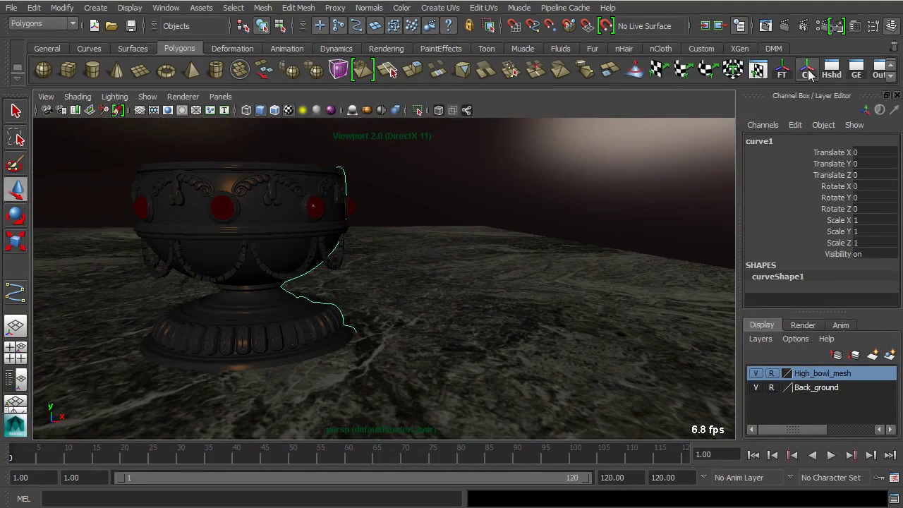
Activate the Move Tool on the profile curve and reset the tool's settings to their defaults.
scroll(324, 258, down, 5)
alt+drag(325, 258, 359, 298)
key(e)
key(w)
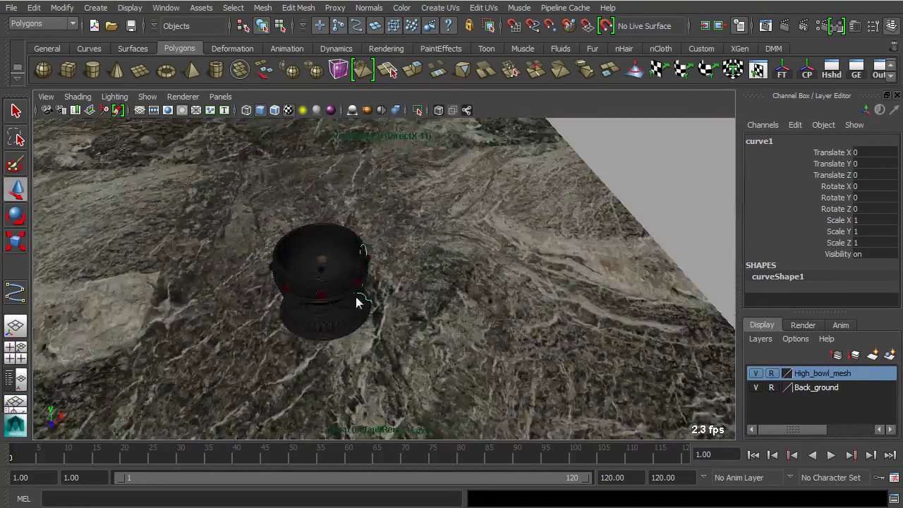
alt+right_drag(245, 306, 318, 285)
key(r)
key(w)
alt+drag(320, 286, 397, 329)
alt+right_drag(397, 328, 480, 278)
double_click(19, 196)
click(190, 111)
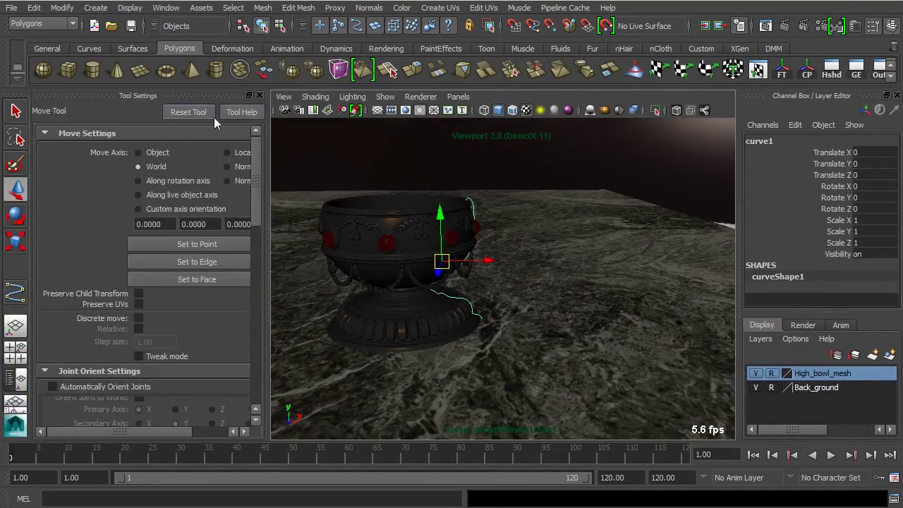
click(259, 95)
alt+right_drag(179, 218, 389, 303)
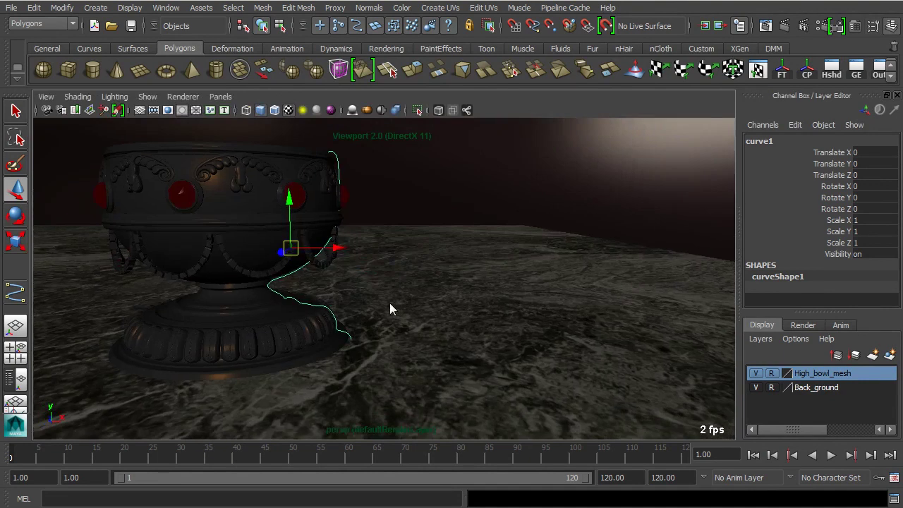
Move the profile curve about 6.16 units along X, clear of the ornate bowl.
drag(336, 250, 433, 299)
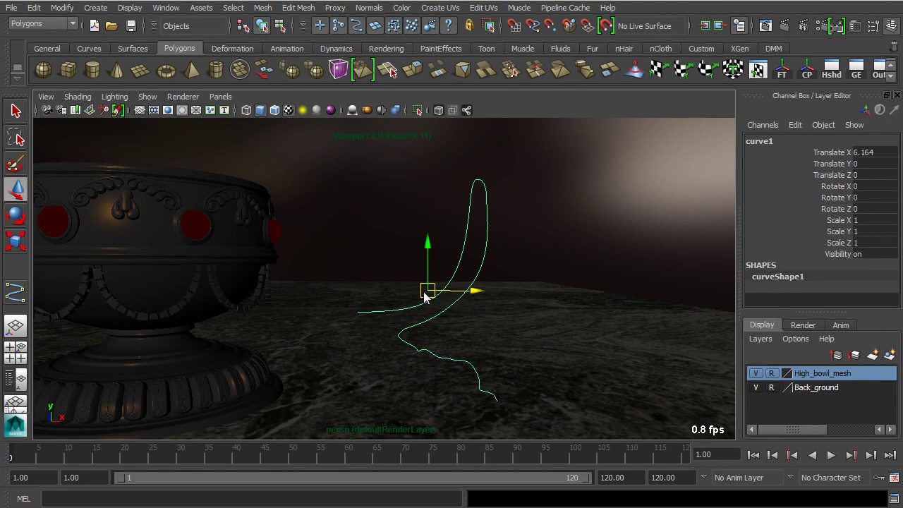
alt+drag(423, 294, 425, 271)
scroll(467, 278, up, 3)
alt+middle_drag(467, 277, 446, 274)
scroll(447, 274, down, 1)
mouse_move(464, 277)
alt+mouse_down()
mouse_move(480, 277)
mouse_move(468, 282)
alt+mouse_up()
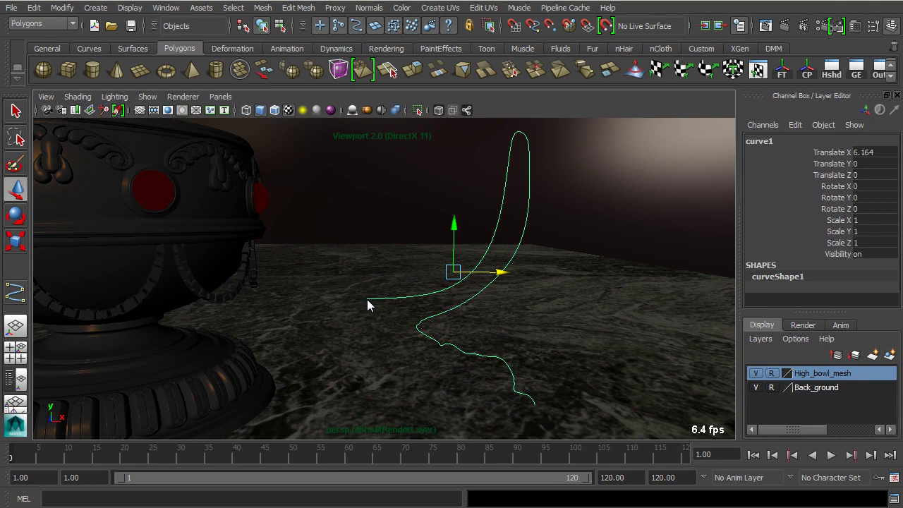
Place the profile curve's pivot at the inner end of its bowl floor line, using curve snapping.
alt+right_drag(369, 298, 447, 303)
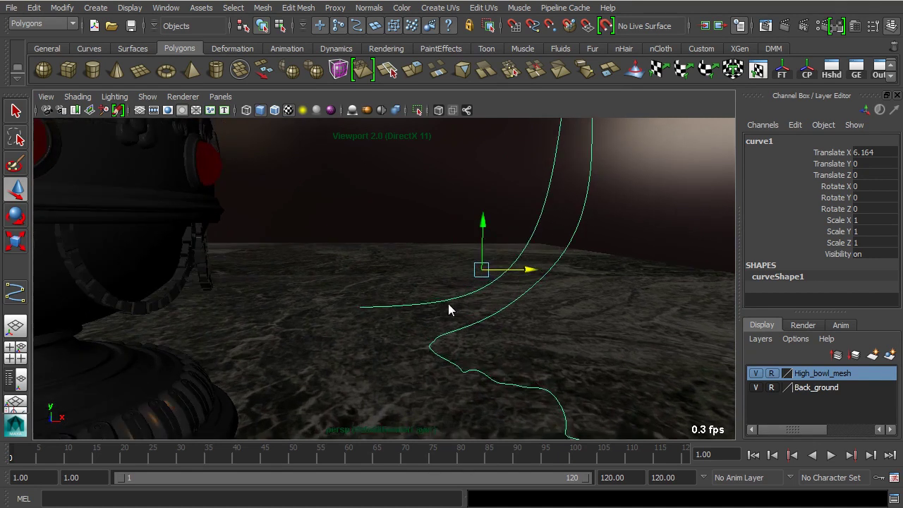
key(Insert)
key(c)
drag(483, 278, 320, 330)
key(Insert)
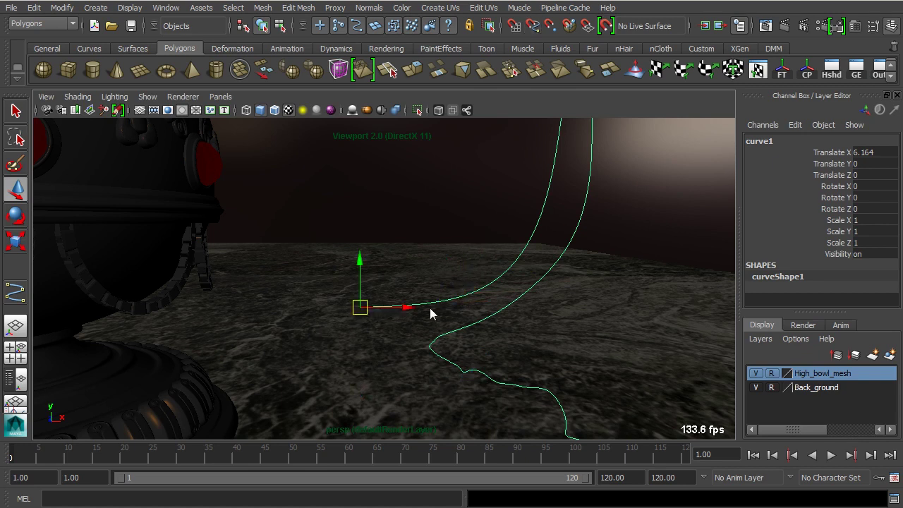
Revolve the profile curve into a bowl surface using the Surfaces command set.
alt+drag(475, 313, 438, 303)
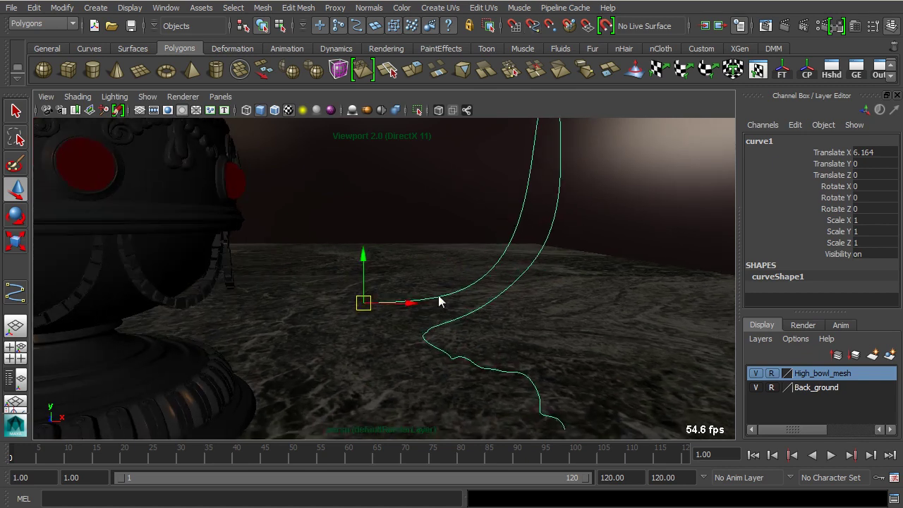
click(47, 21)
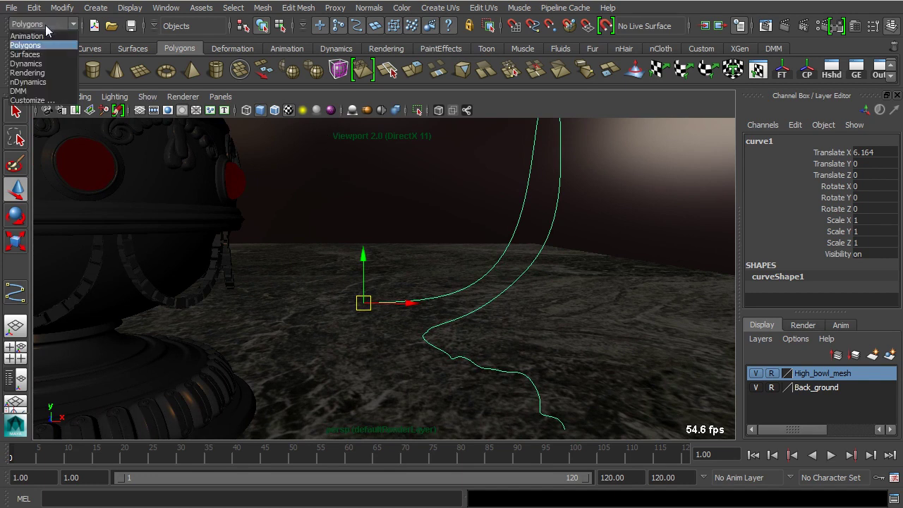
click(41, 54)
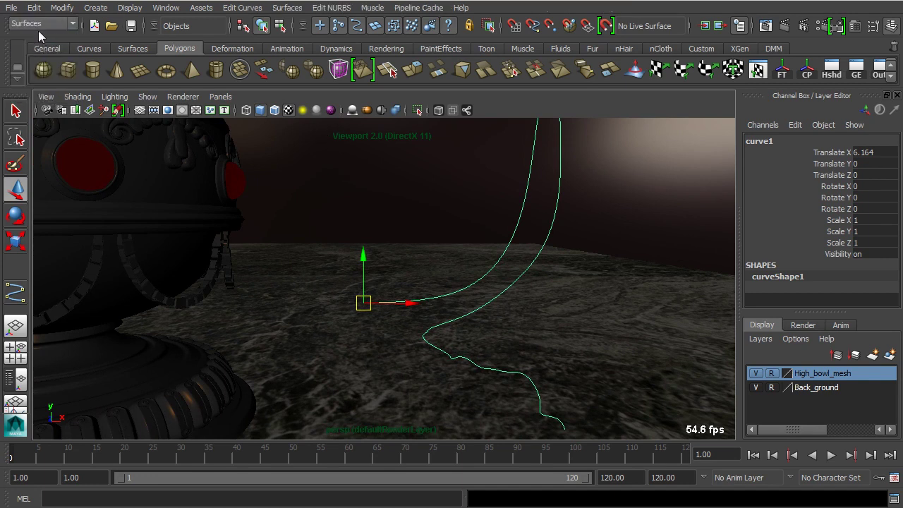
click(288, 9)
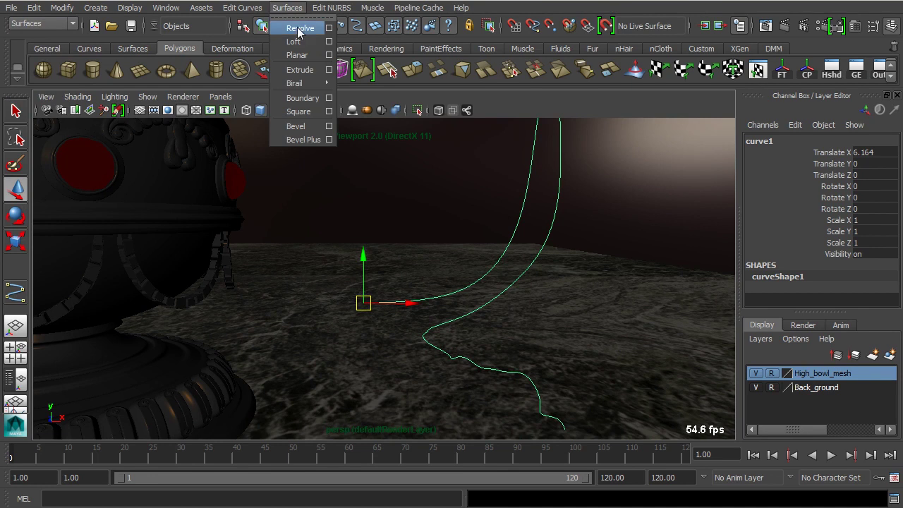
click(297, 29)
Move the revolved bowl about 5.42 units along X, away from its profile curve, and deselect it.
alt+right_drag(523, 229, 413, 241)
alt+drag(414, 241, 480, 280)
drag(466, 337, 475, 299)
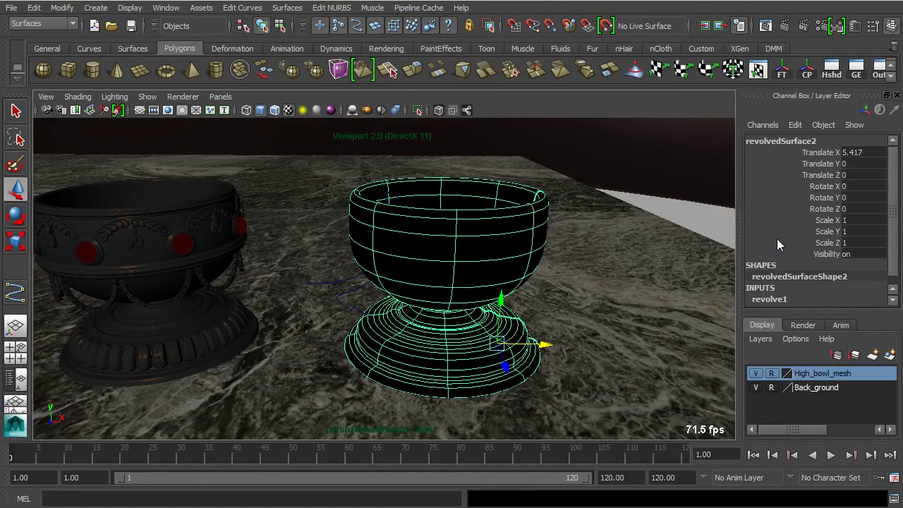
click(695, 230)
Turn on two-sided lighting to view the revolved bowl's shading, and switch it off again.
alt+drag(696, 231, 419, 252)
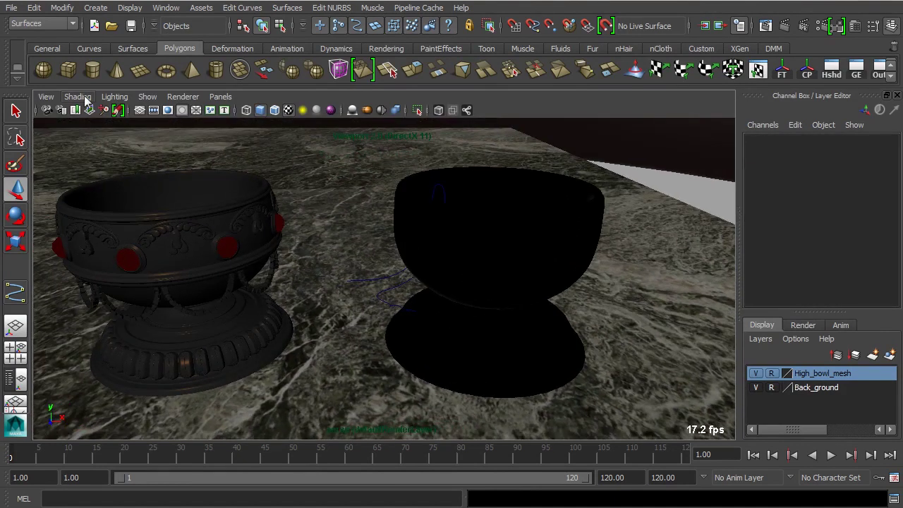
click(109, 98)
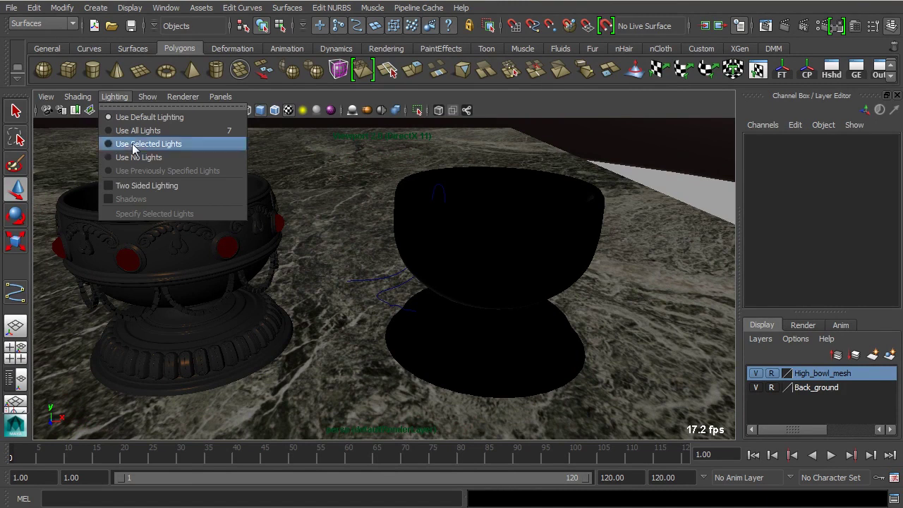
click(130, 187)
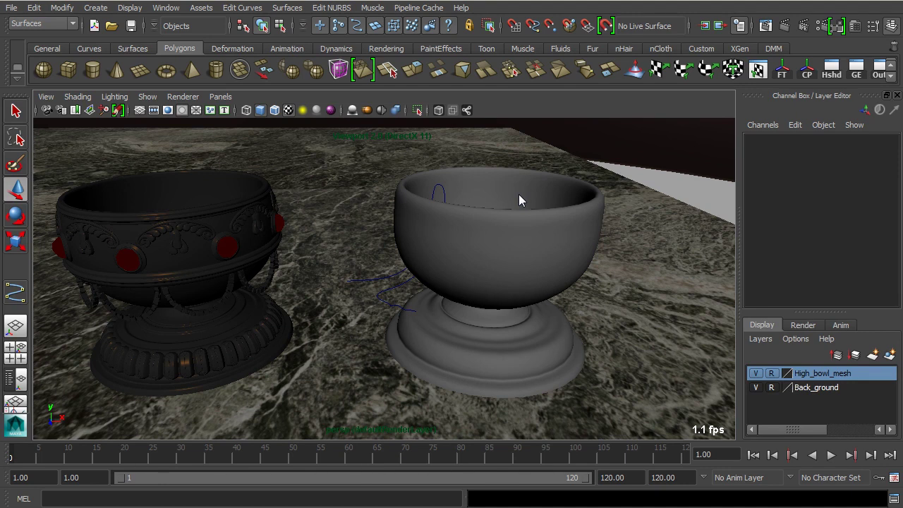
alt+drag(465, 269, 446, 270)
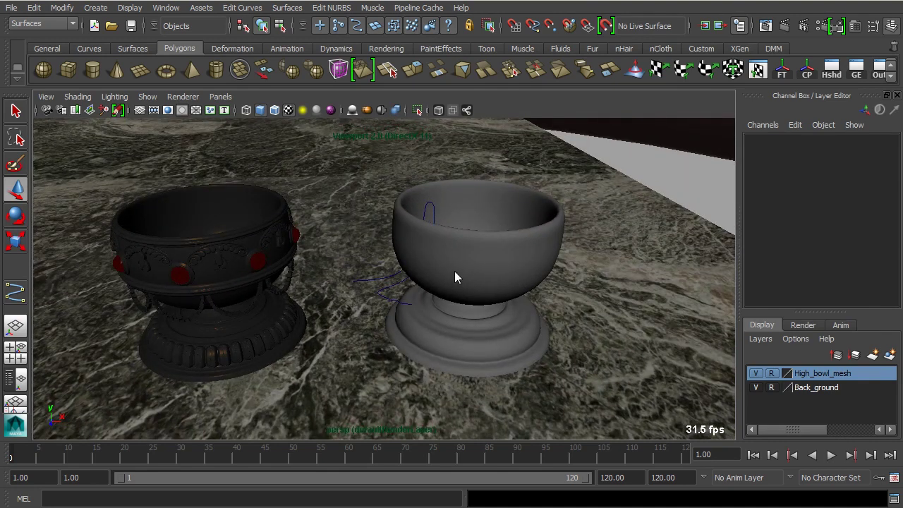
scroll(455, 271, up, 2)
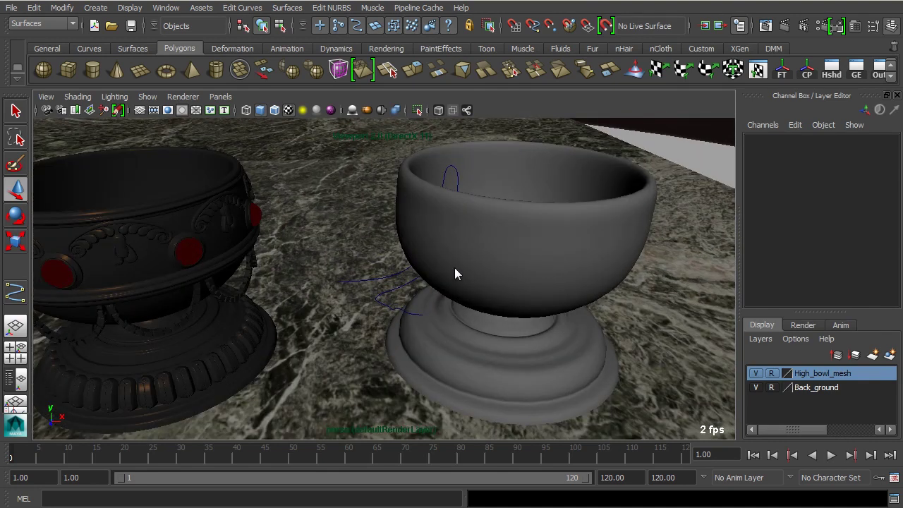
click(114, 96)
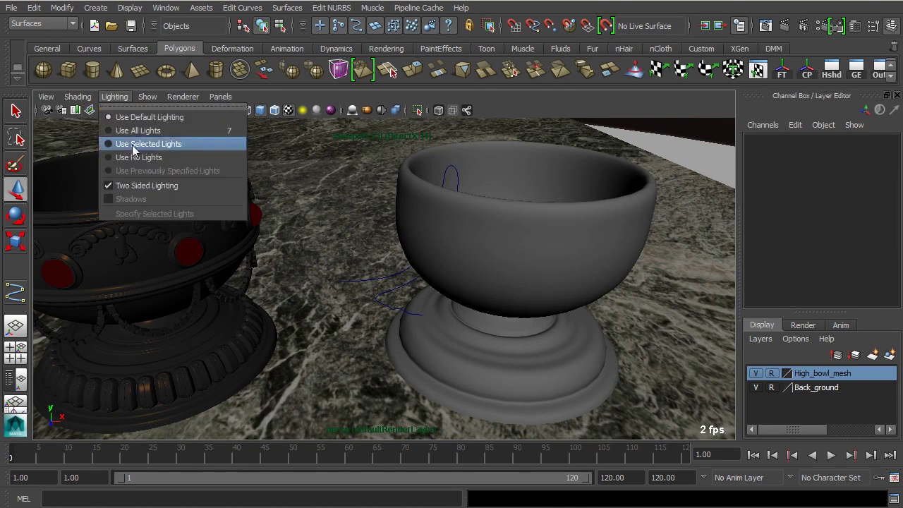
click(137, 184)
Reverse the surface direction of the revolved bowl so its normals face outward.
click(562, 258)
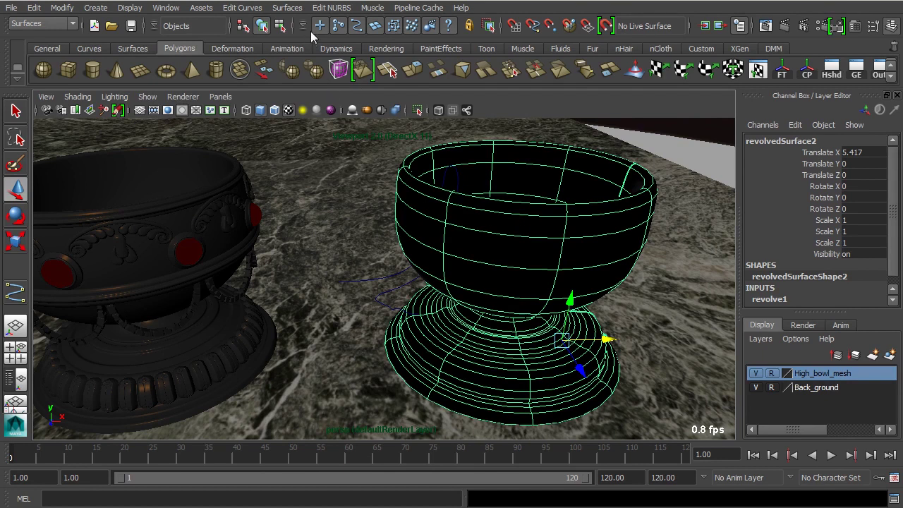
click(329, 8)
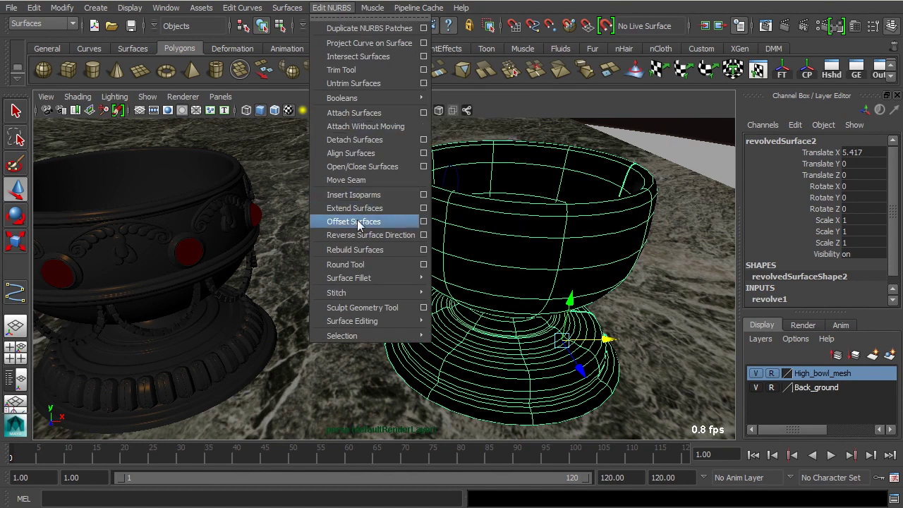
click(375, 237)
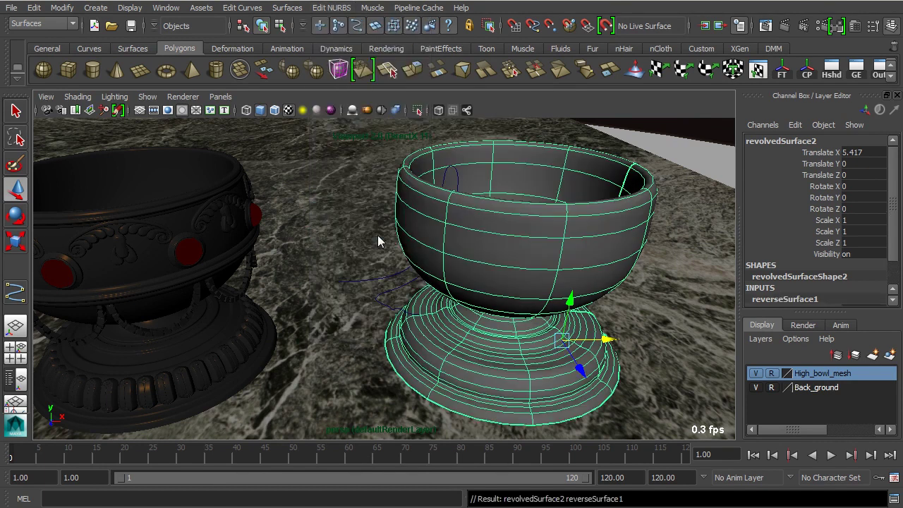
Set the revolved bowl's Translate X to 0 and center its pivot.
scroll(501, 264, down, 3)
alt+drag(501, 264, 662, 171)
click(663, 170)
alt+drag(531, 271, 517, 277)
click(517, 276)
alt+drag(549, 340, 600, 322)
double_click(854, 152)
text(0)
key(Return)
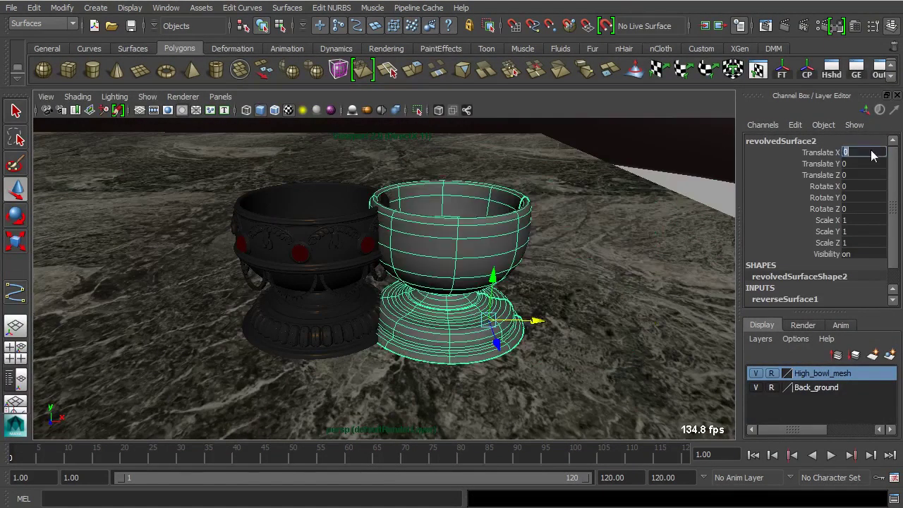
alt+drag(332, 288, 522, 232)
click(808, 72)
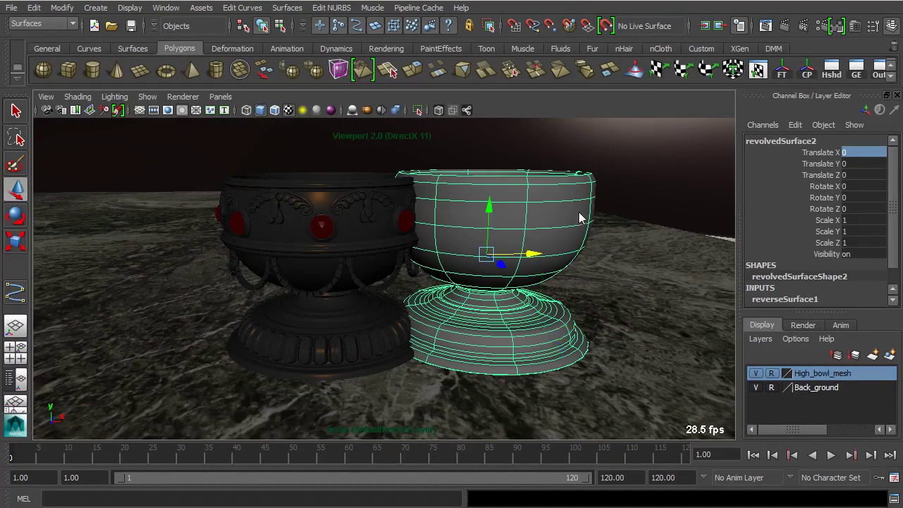
Rename the revolved bowl surface as nurbs_proxy.
double_click(825, 142)
key(BackSpace)
text(nur)
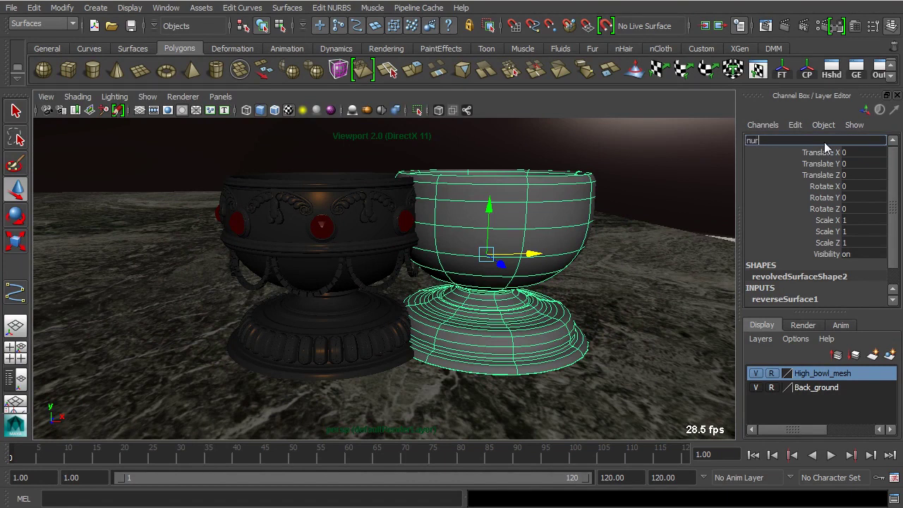
text(bs_proxy)
key(Return)
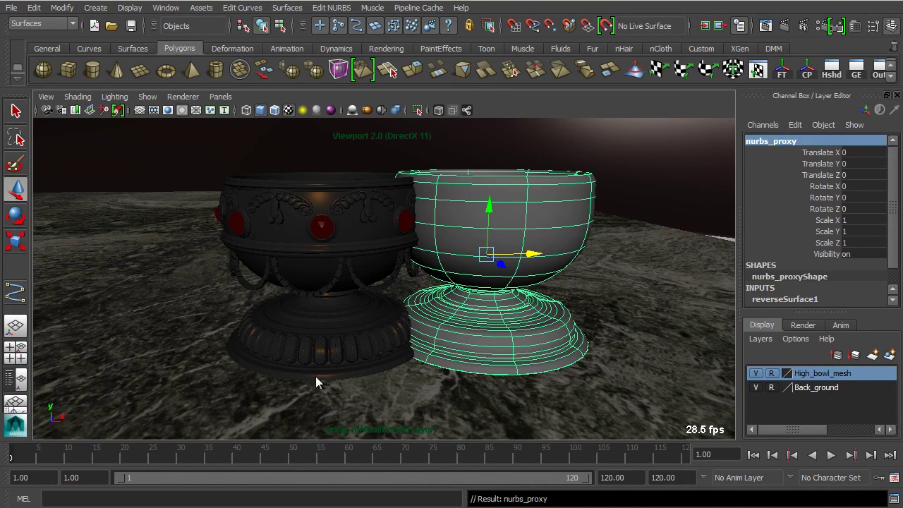
Make the High_bowl_mesh layer selectable and add the ornate bowl's Big_sphere to the selection after nurbs_proxy.
scroll(522, 247, up, 4)
scroll(480, 254, up, 2)
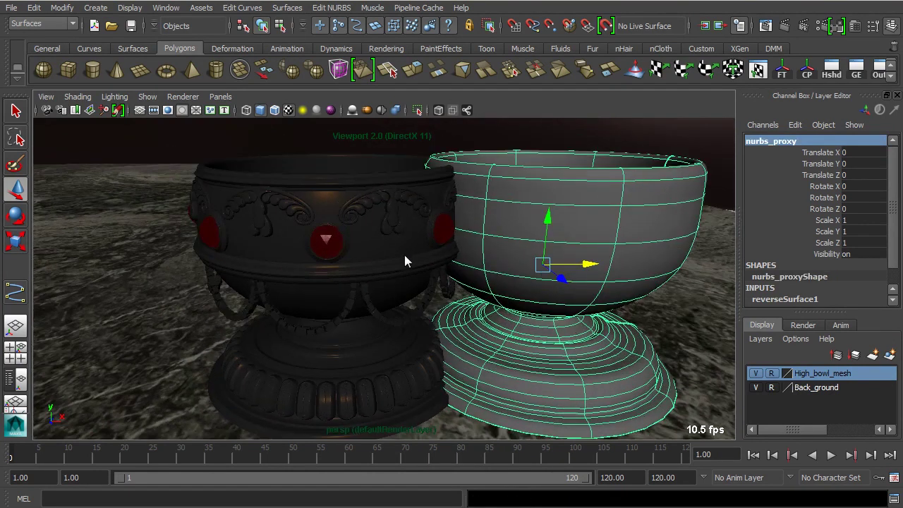
click(771, 373)
click(376, 251)
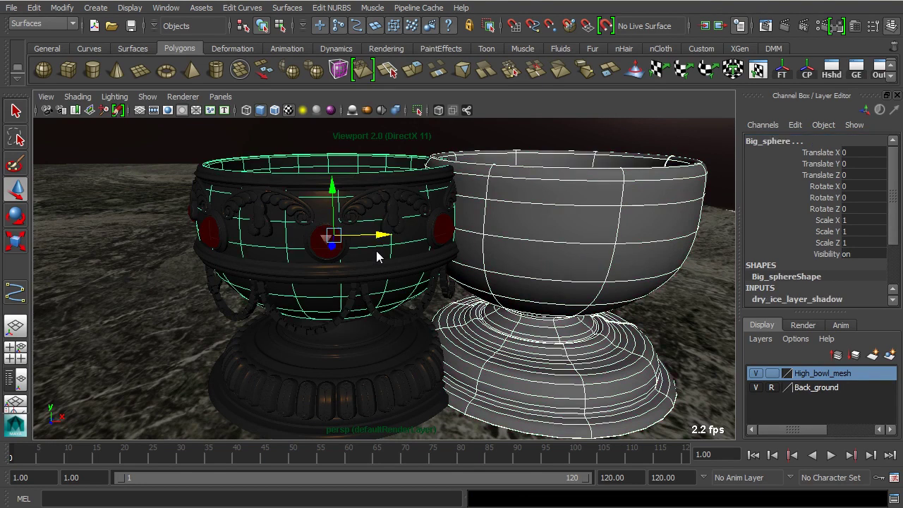
Bring up the Align Objects options and reset them to their default settings.
click(62, 8)
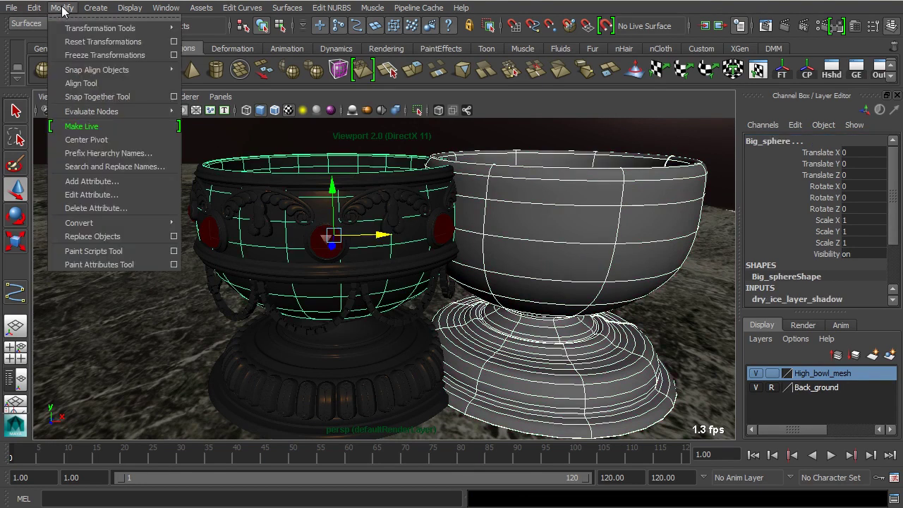
mouse_move(81, 74)
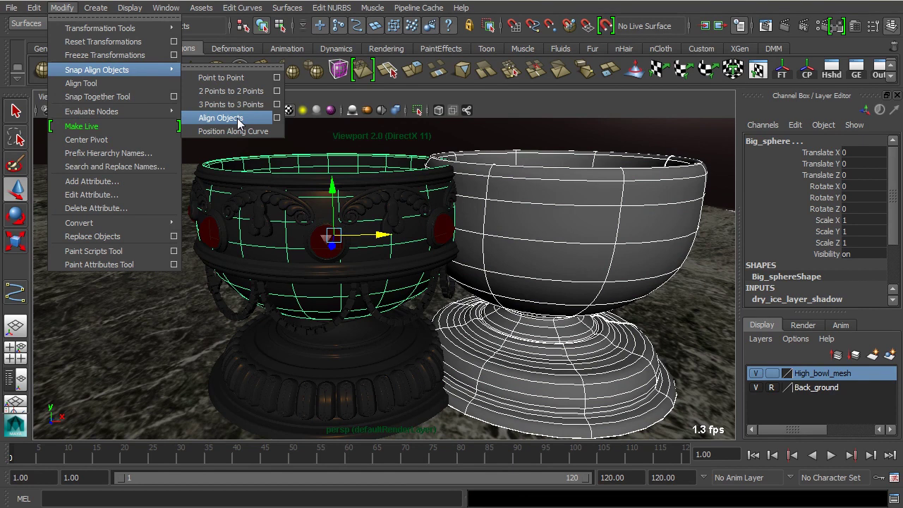
click(277, 117)
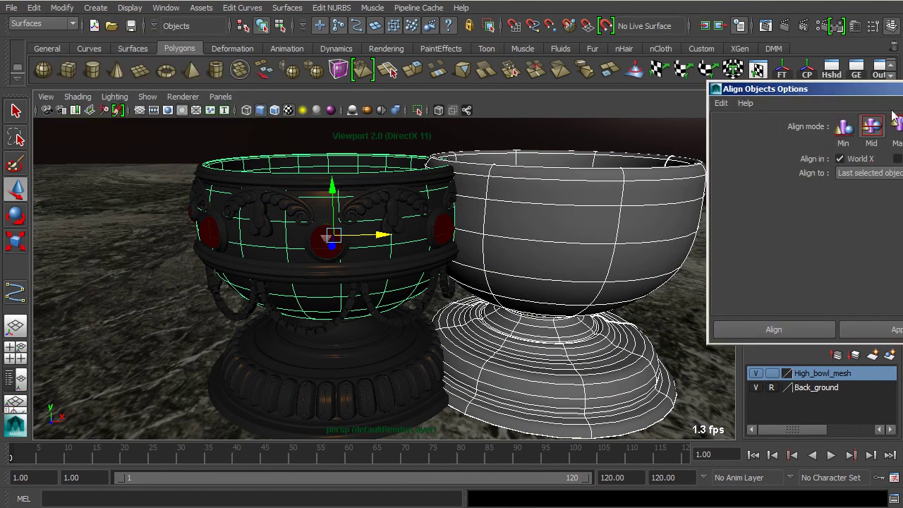
drag(834, 88, 415, 57)
click(302, 72)
click(321, 98)
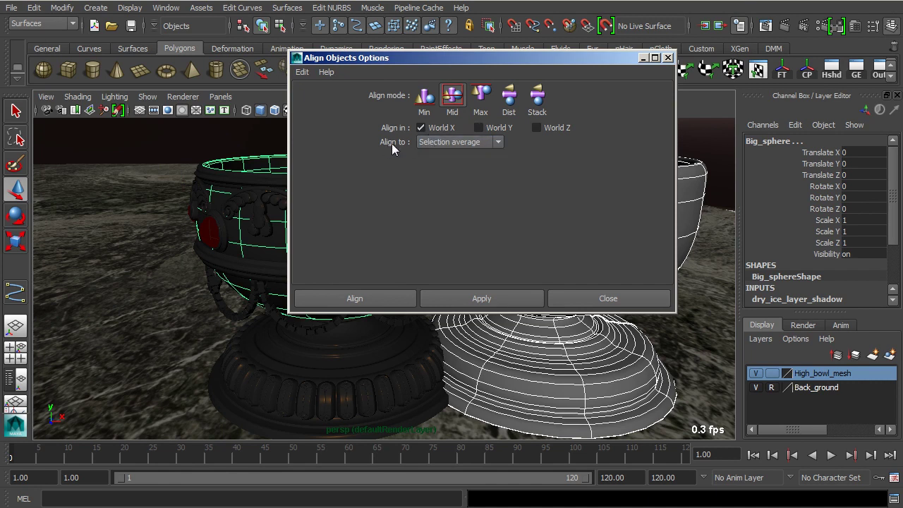
Align nurbs_proxy to the last selected object in Mid mode along World X and World Z, and close the options.
click(476, 145)
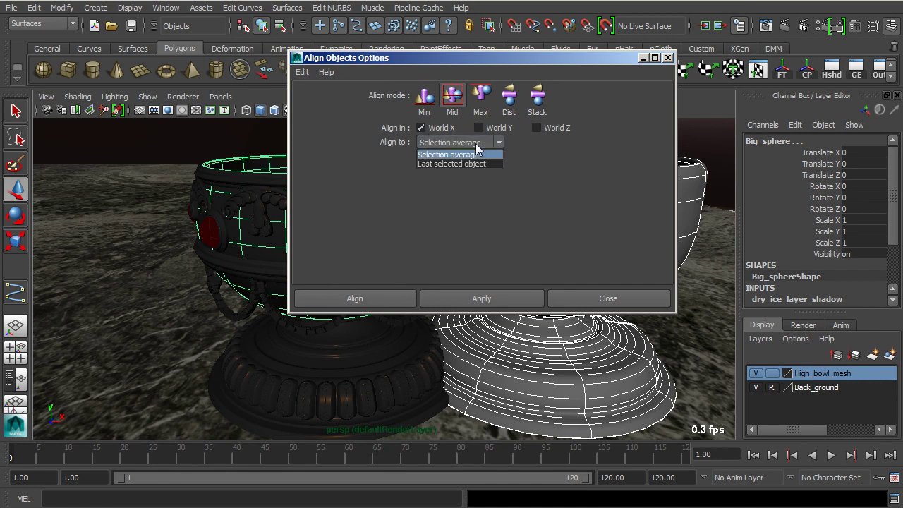
click(442, 161)
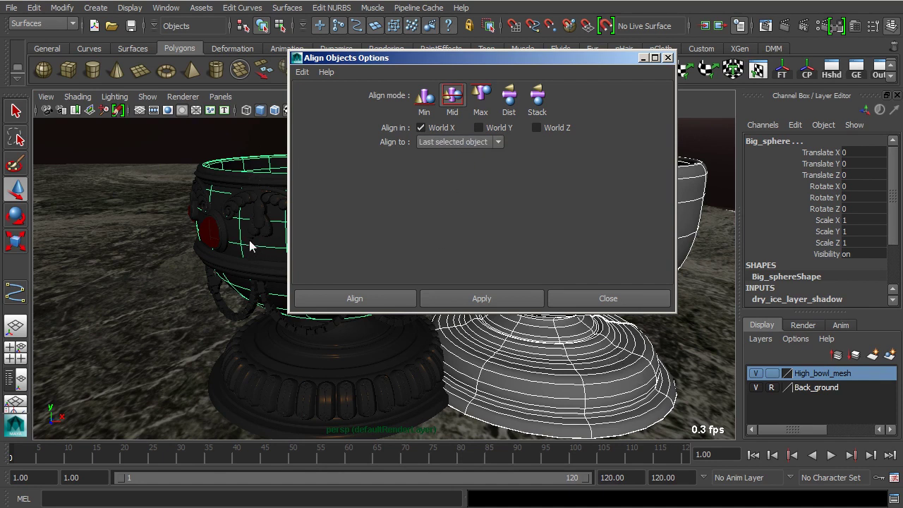
click(548, 133)
click(494, 301)
click(586, 301)
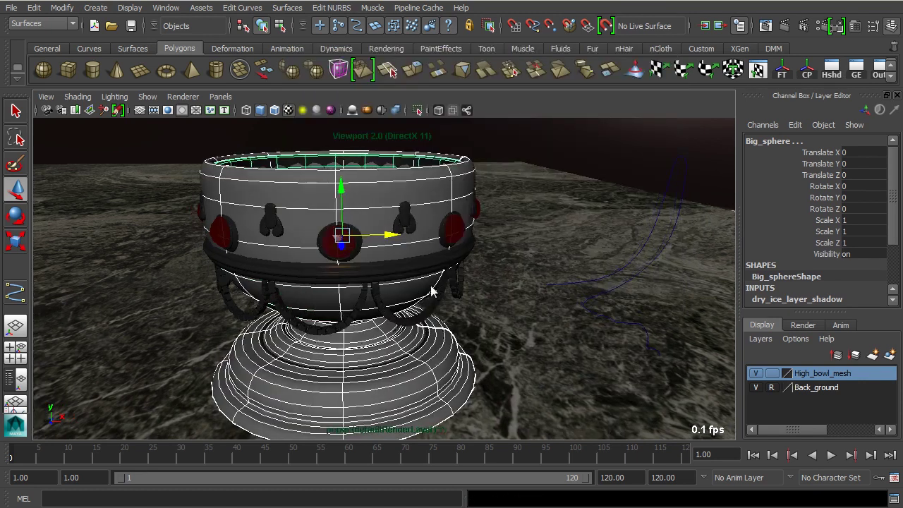
Examine from several angles how the aligned proxy bowl fits over the ornate bowl.
alt+drag(432, 290, 552, 280)
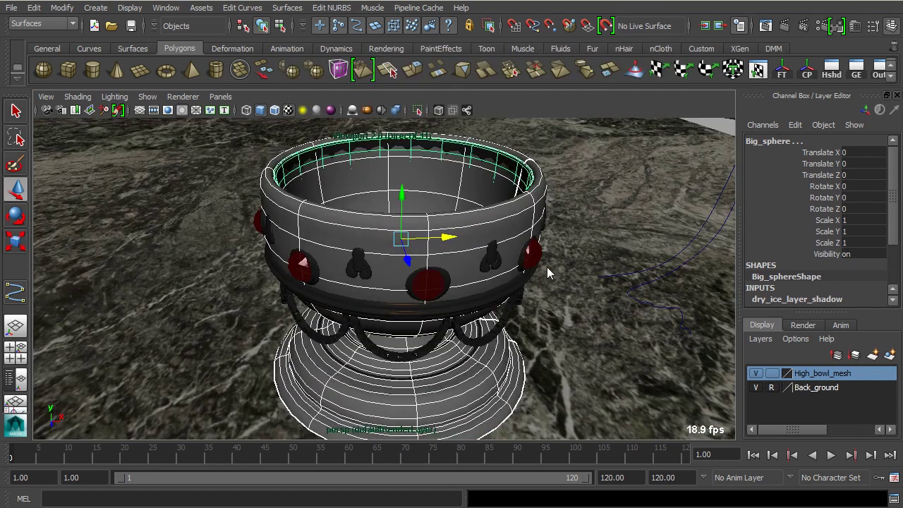
click(620, 209)
alt+right_drag(620, 210, 500, 219)
alt+drag(500, 218, 505, 249)
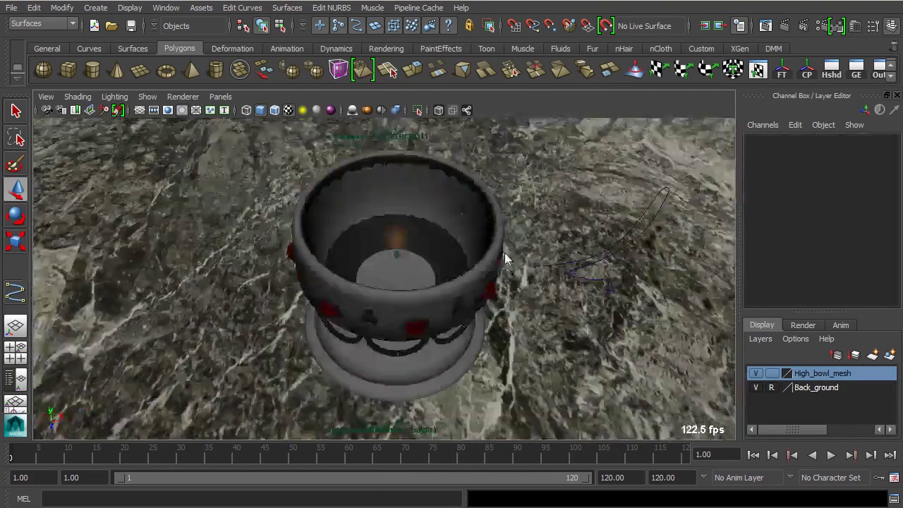
click(469, 218)
alt+drag(469, 217, 474, 256)
Bring up the Convert NURBS to Polygons options for nurbs_proxy and reset them to their default settings.
click(486, 260)
mouse_move(475, 255)
alt+right_down()
mouse_move(541, 287)
mouse_move(482, 286)
mouse_move(540, 278)
mouse_move(443, 278)
alt+right_up()
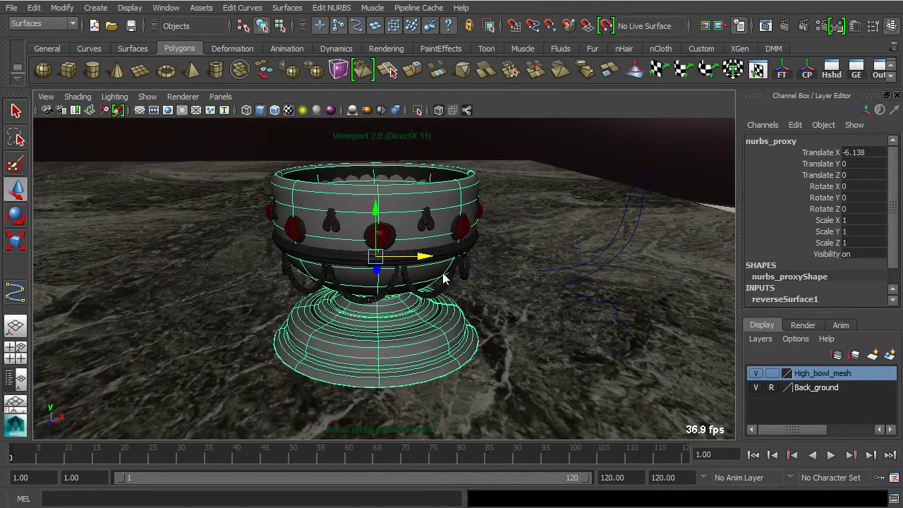
click(63, 8)
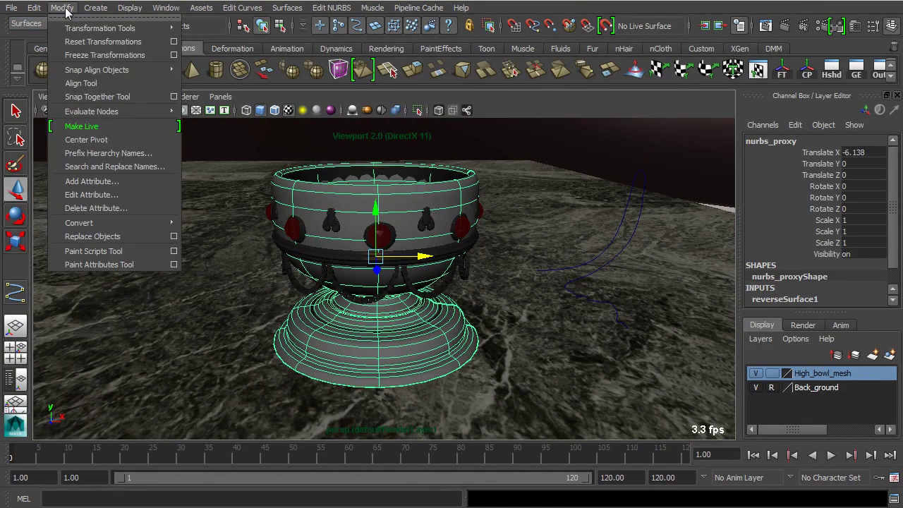
mouse_move(90, 224)
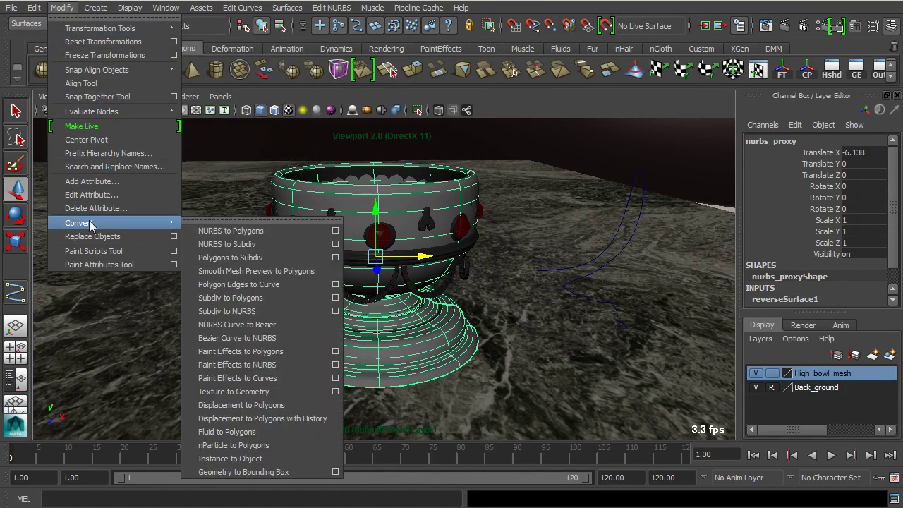
click(336, 232)
click(302, 72)
click(323, 99)
drag(413, 65, 535, 79)
click(382, 83)
click(395, 109)
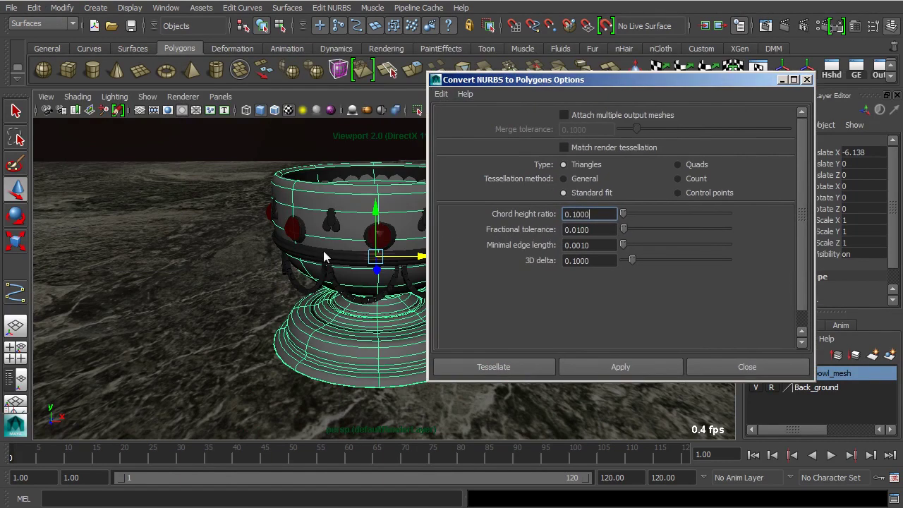
Set the conversion to Quads with the General tessellation method, U type Per span # of iso params and Number U 1.
scroll(356, 255, up, 5)
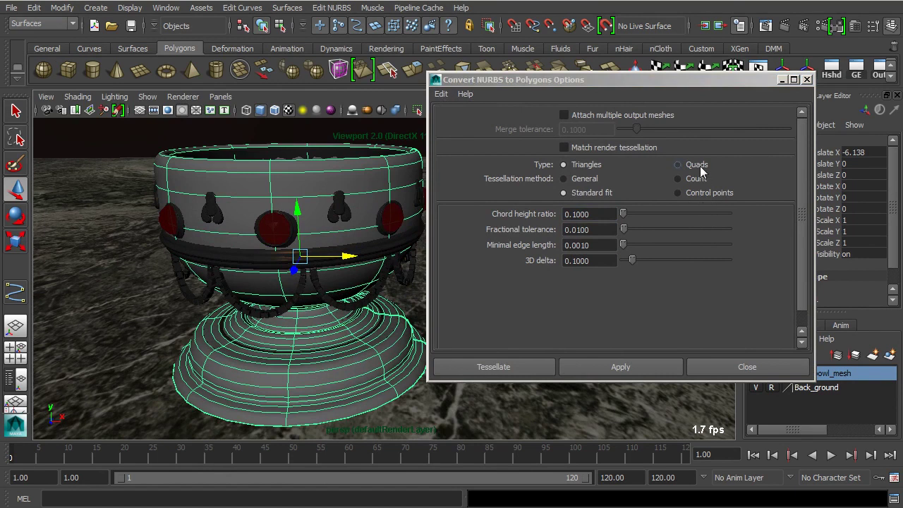
click(698, 166)
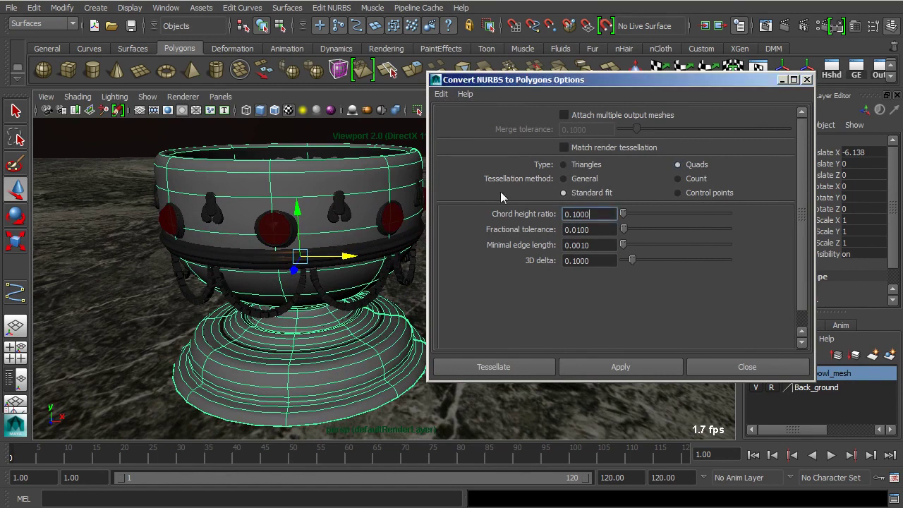
click(596, 181)
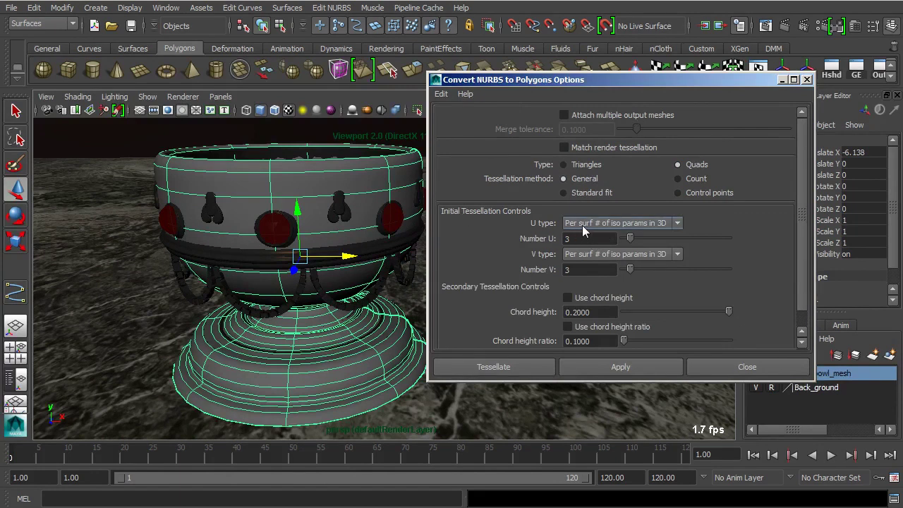
click(665, 223)
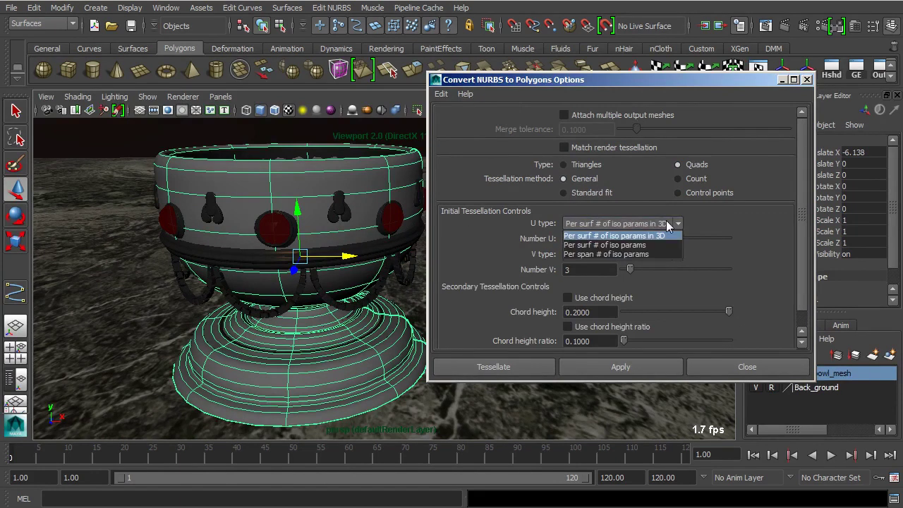
click(590, 254)
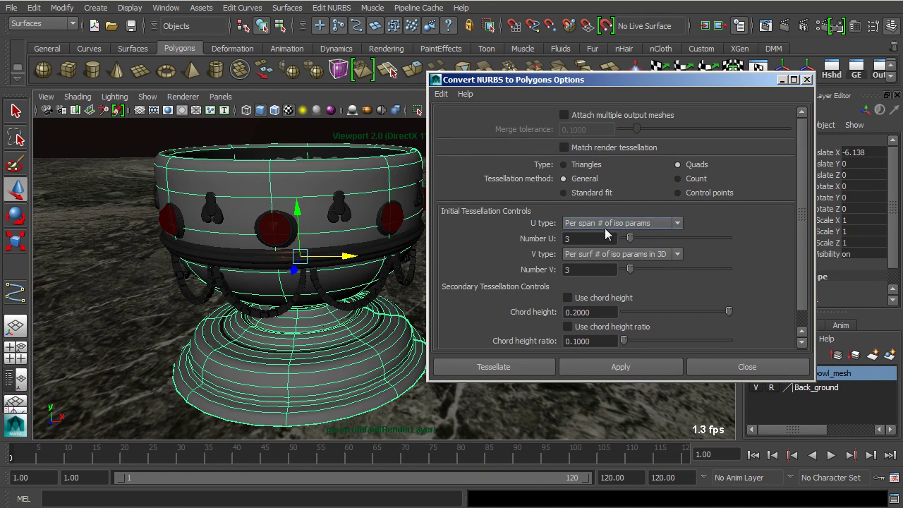
click(588, 238)
text(1)
Set Number V to 1 and V type to Per span # of iso params, then convert nurbs_proxy and close the options.
click(588, 270)
text(1)
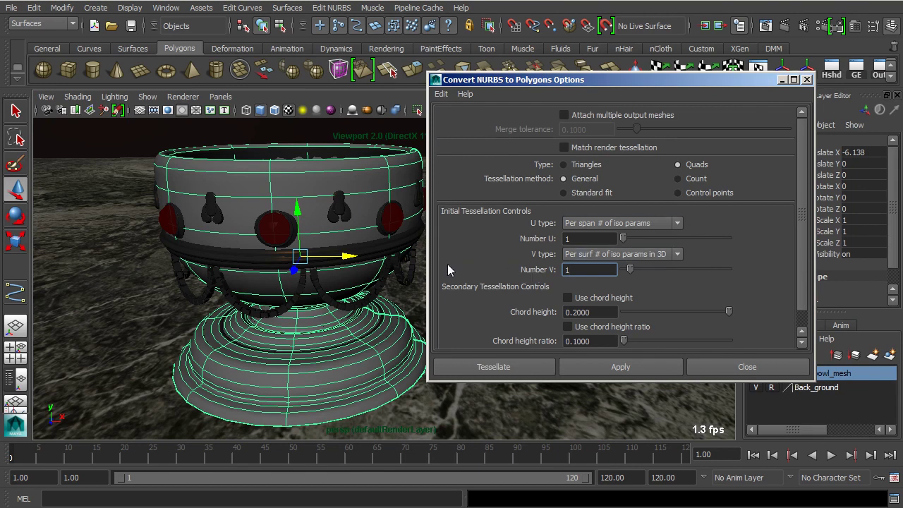
alt+drag(314, 287, 328, 282)
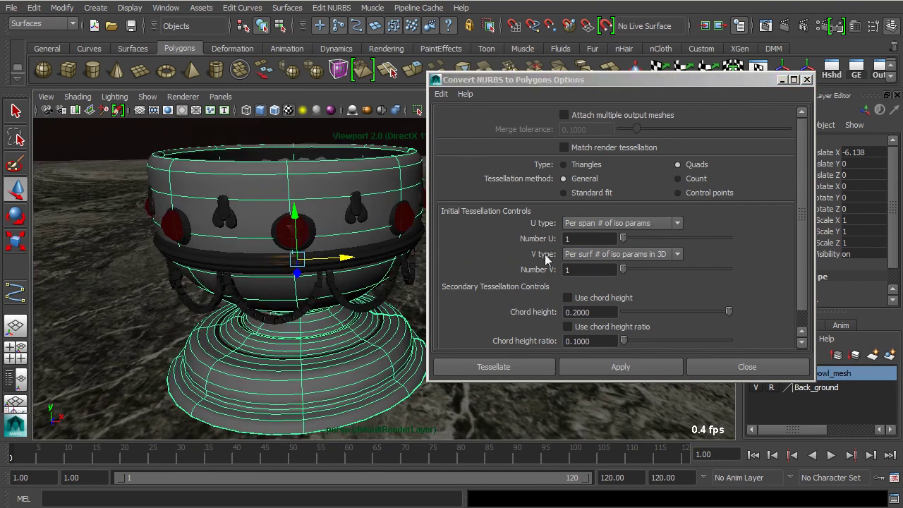
click(672, 256)
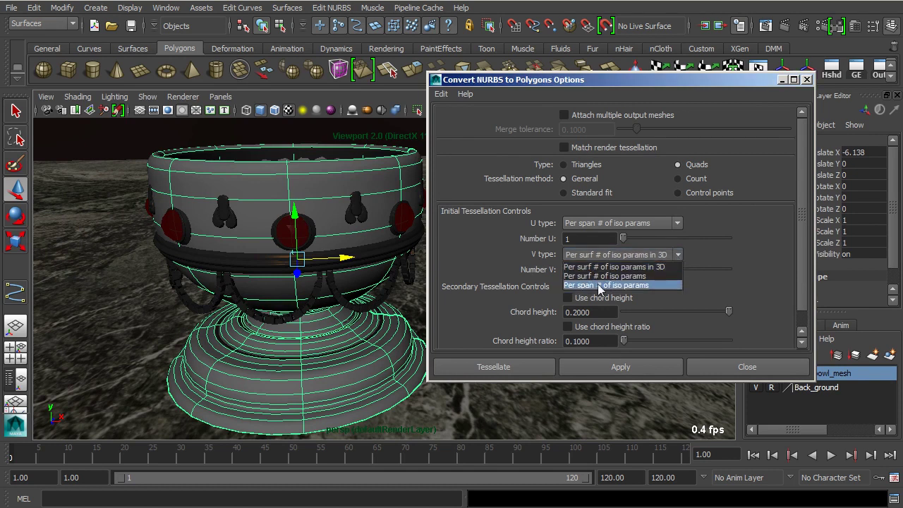
click(599, 287)
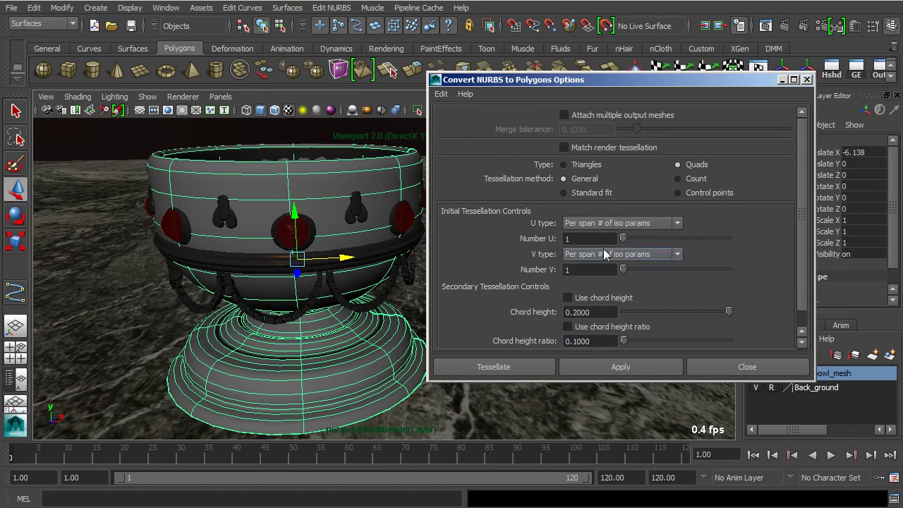
click(619, 364)
click(767, 372)
Move the converted polygon bowl aside to Translate X about -8.694, clear of the ornate bowl.
scroll(469, 365, down, 5)
alt+middle_drag(470, 365, 514, 329)
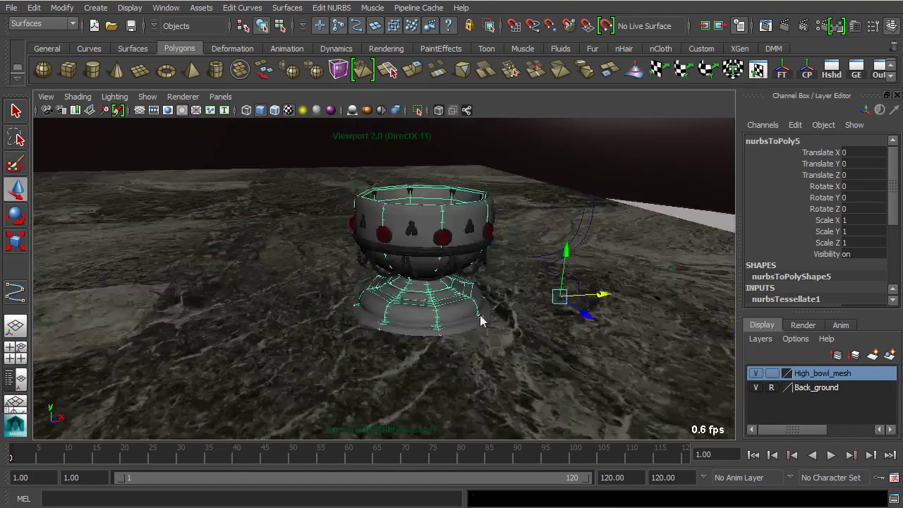
alt+drag(514, 328, 557, 205)
click(804, 73)
alt+drag(541, 294, 282, 256)
scroll(525, 245, up, 3)
alt+middle_drag(382, 266, 475, 276)
alt+drag(475, 276, 353, 220)
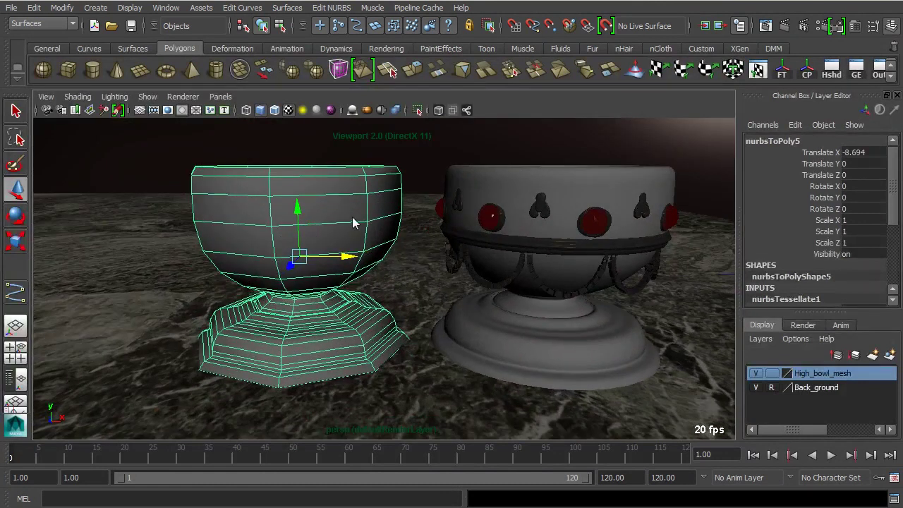
alt+drag(369, 256, 562, 277)
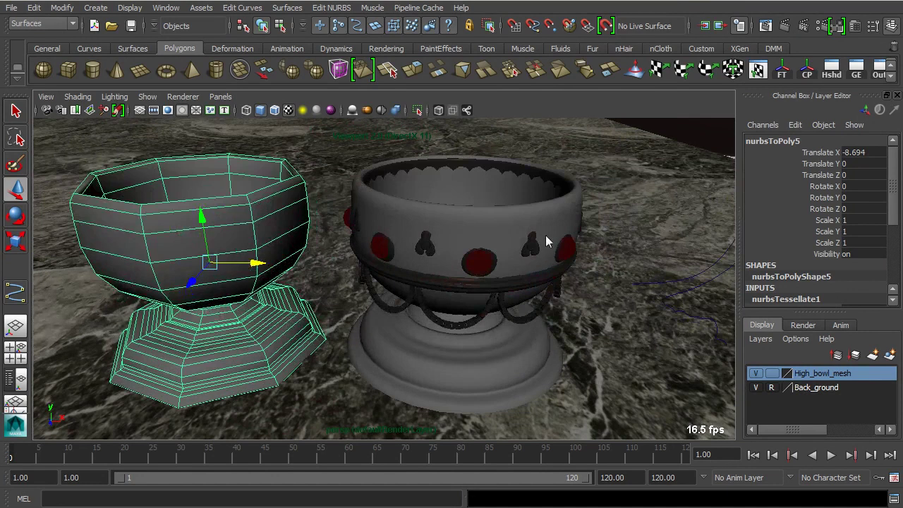
Put nurbs_proxy and its profile curve1 on a new display layer named nurbs_proxy_curve and hide that layer.
click(544, 244)
alt+drag(646, 280, 522, 269)
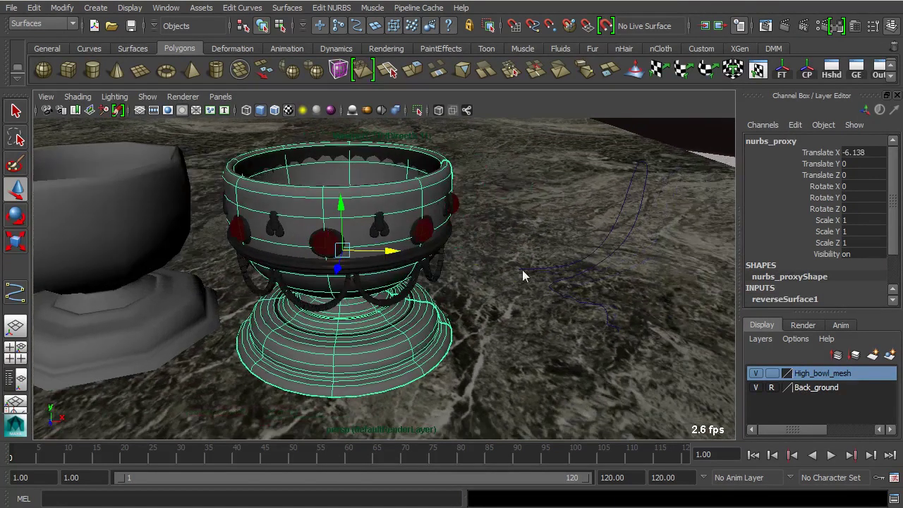
click(611, 231)
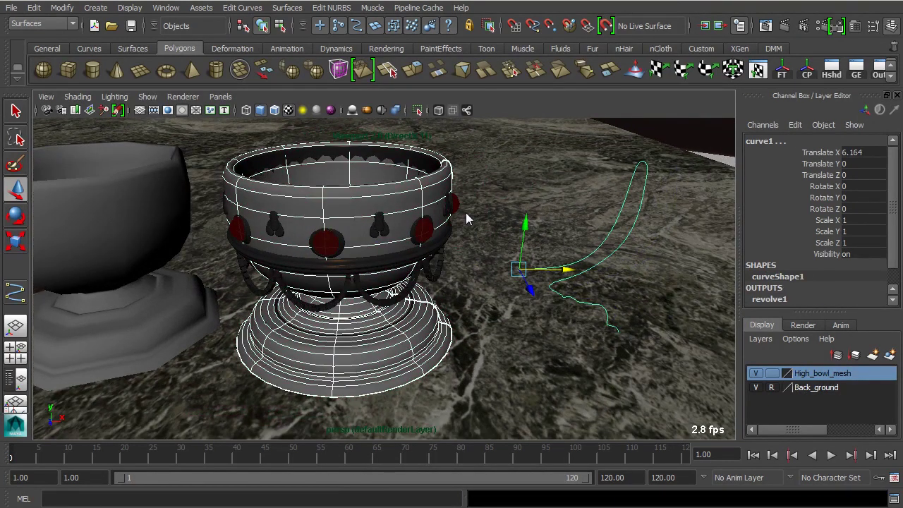
alt+drag(469, 246, 449, 242)
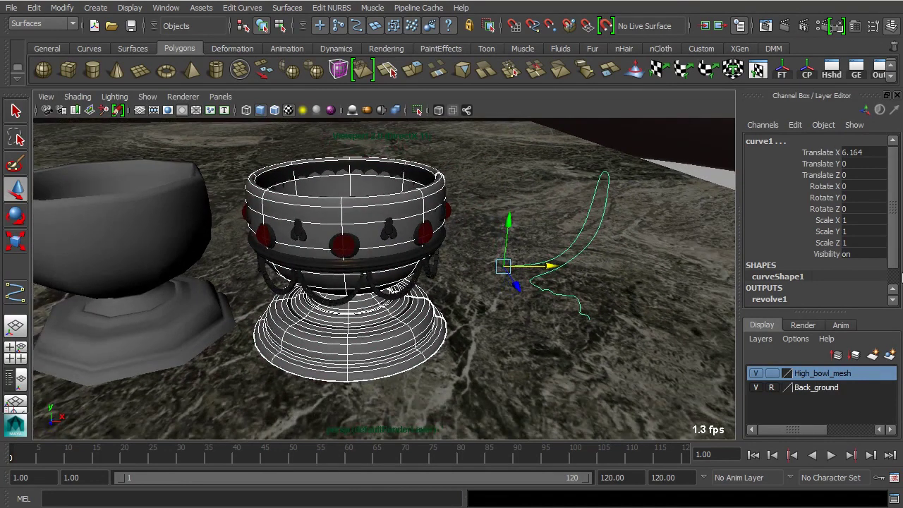
click(890, 355)
double_click(821, 375)
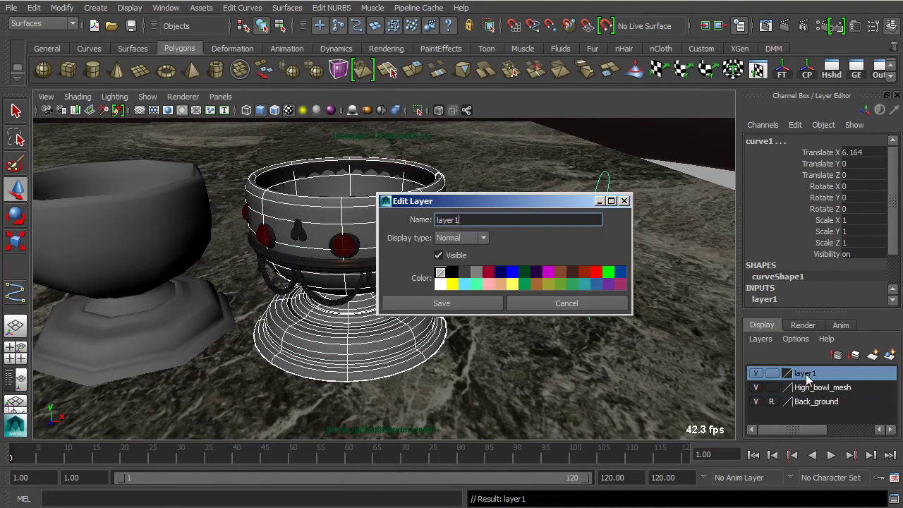
key(BackSpace)
click(462, 299)
click(755, 373)
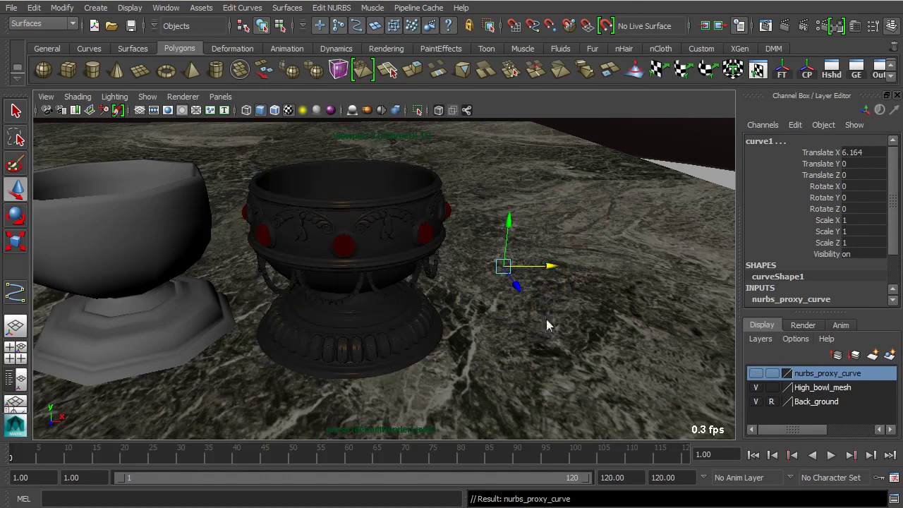
Examine the polygon bowl's edge flow from the side, around the base and from above.
alt+drag(282, 288, 256, 237)
click(256, 237)
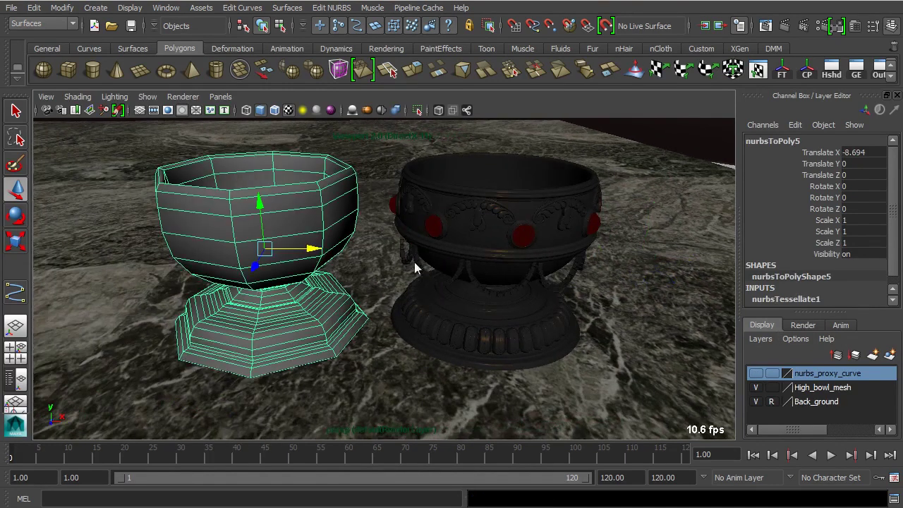
key(f)
alt+drag(372, 268, 422, 267)
alt+right_drag(422, 268, 461, 275)
alt+middle_drag(421, 323, 423, 261)
alt+right_drag(423, 262, 512, 272)
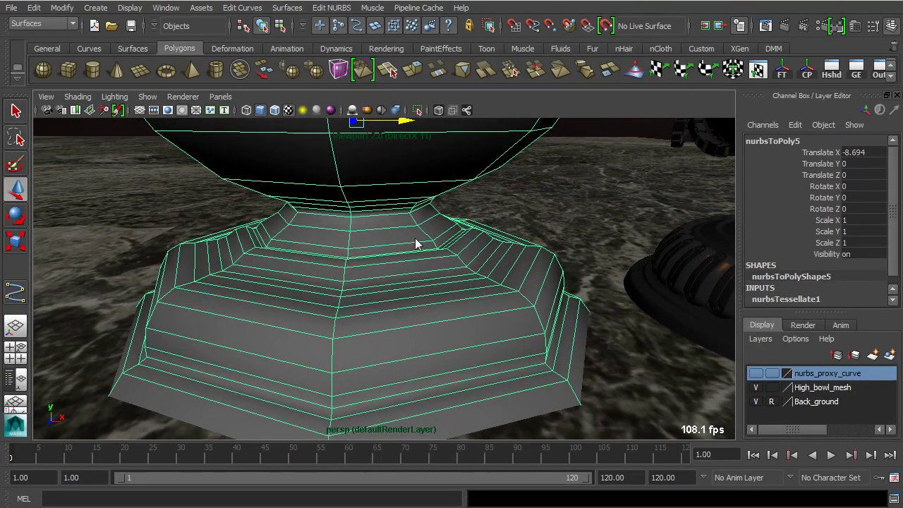
key(f)
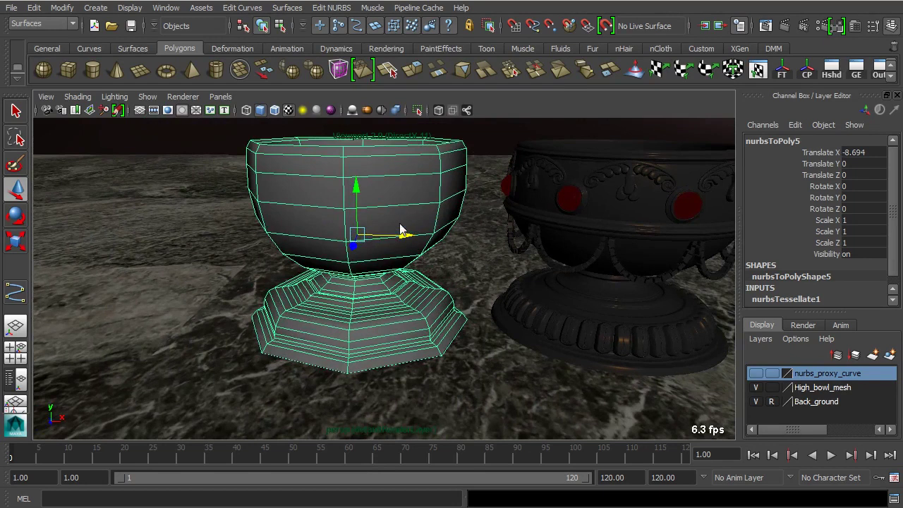
alt+drag(397, 202, 519, 335)
alt+drag(398, 314, 432, 275)
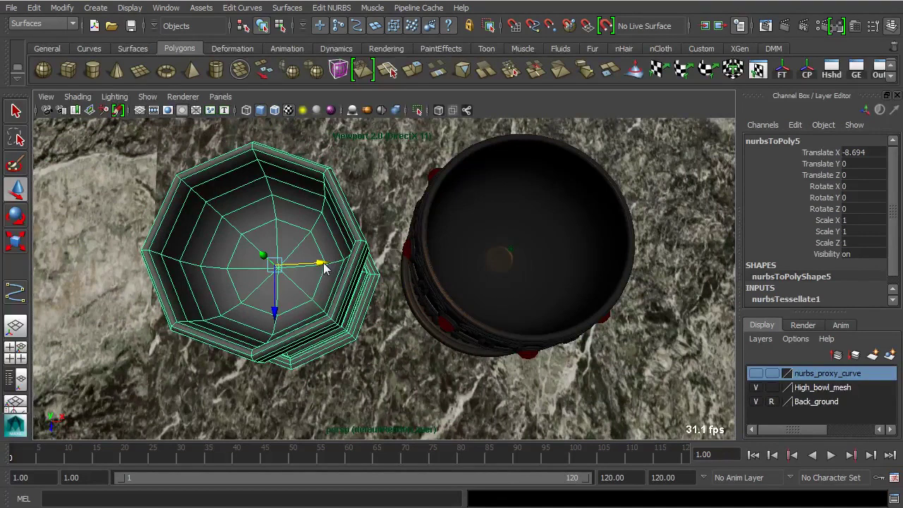
Set the polygon bowl's Translate X to 0 to place it back over the ornate bowl.
double_click(867, 153)
text(0)
key(Return)
alt+drag(580, 268, 465, 280)
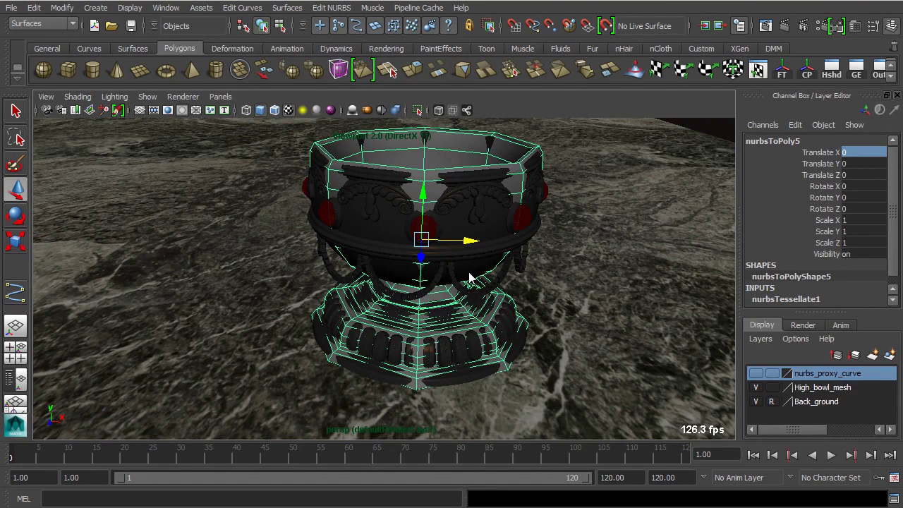
key(f)
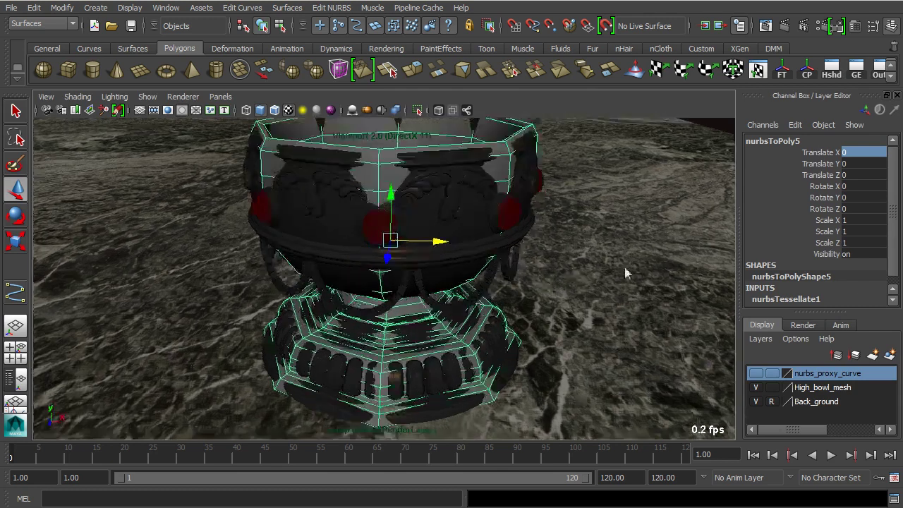
Set V Number to 3 in the polygon bowl's nurbsTessellate1 input and check its fit around the ornate bowl.
scroll(826, 279, down, 1)
click(806, 289)
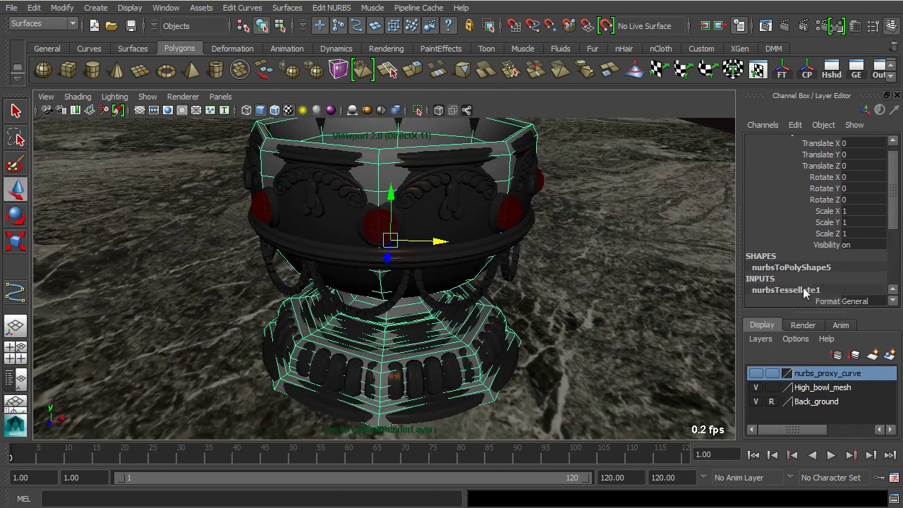
scroll(811, 278, down, 3)
scroll(839, 243, down, 2)
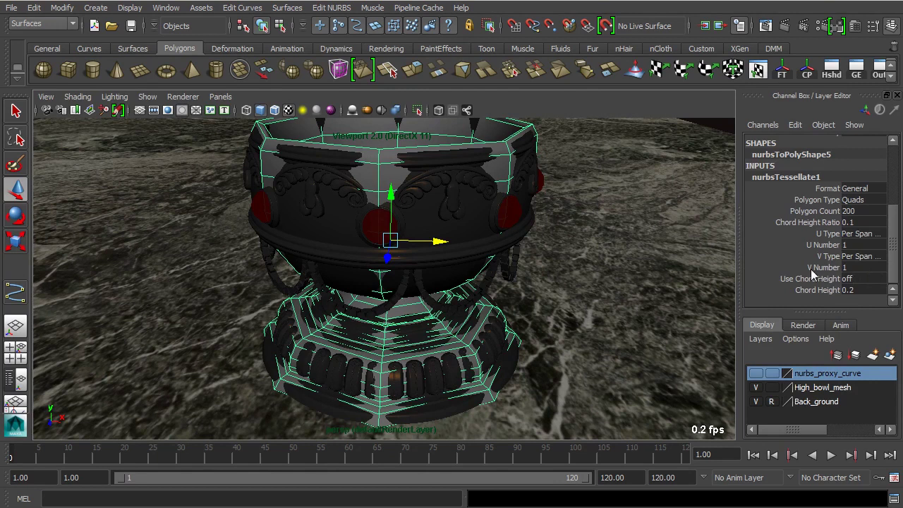
double_click(857, 268)
text(3)
key(Return)
alt+right_drag(450, 275, 381, 256)
mouse_move(380, 257)
alt+mouse_down()
mouse_move(392, 361)
mouse_move(367, 254)
alt+mouse_up()
alt+right_drag(367, 253, 443, 295)
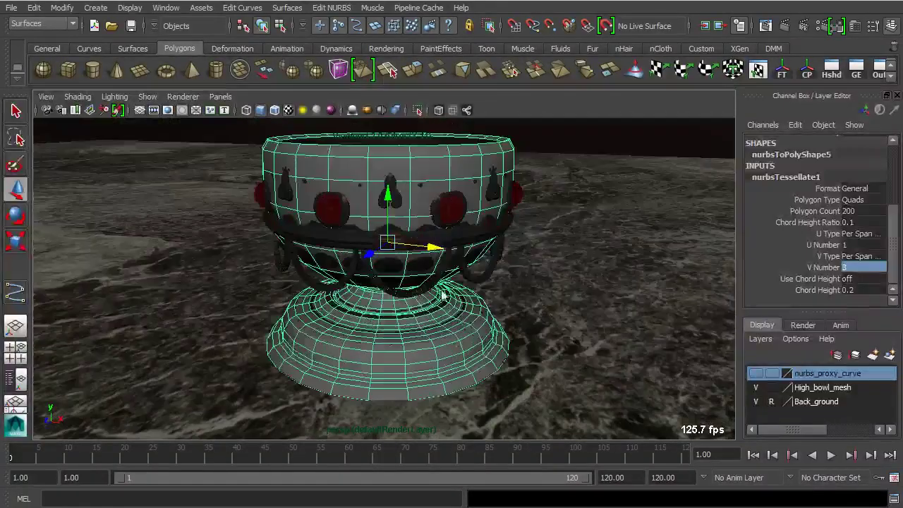
alt+drag(443, 296, 594, 310)
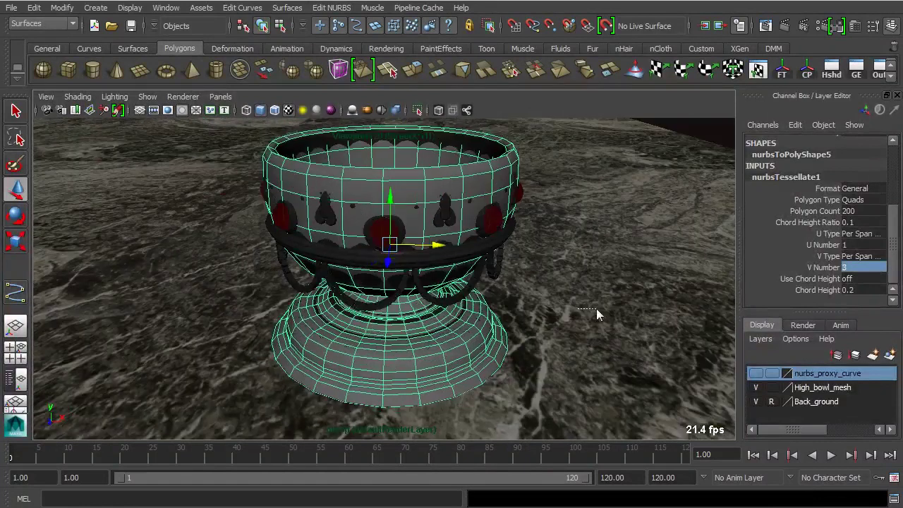
Set the High_bowl_mesh layer to Reference so the ornate bowl's parts cannot be selected with the polygon bowl.
click(594, 310)
click(492, 183)
drag(498, 204, 534, 247)
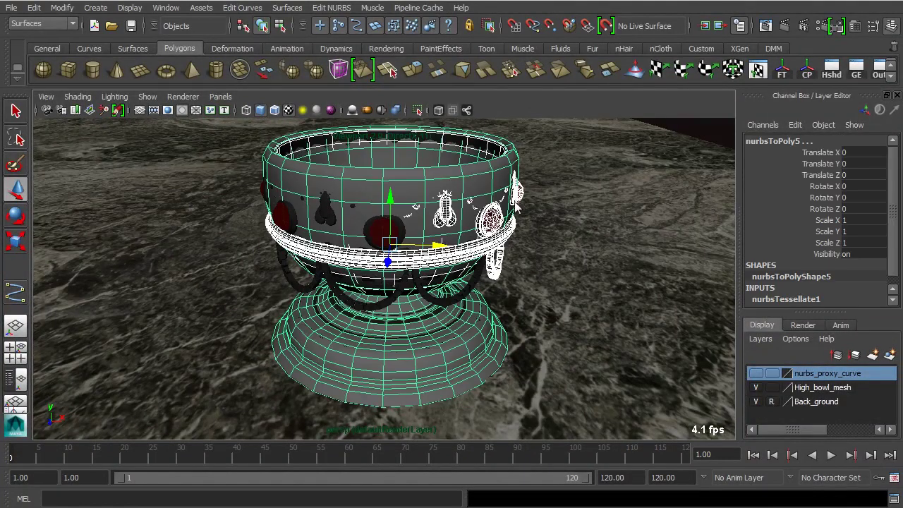
click(549, 260)
click(485, 195)
alt+drag(488, 229, 529, 276)
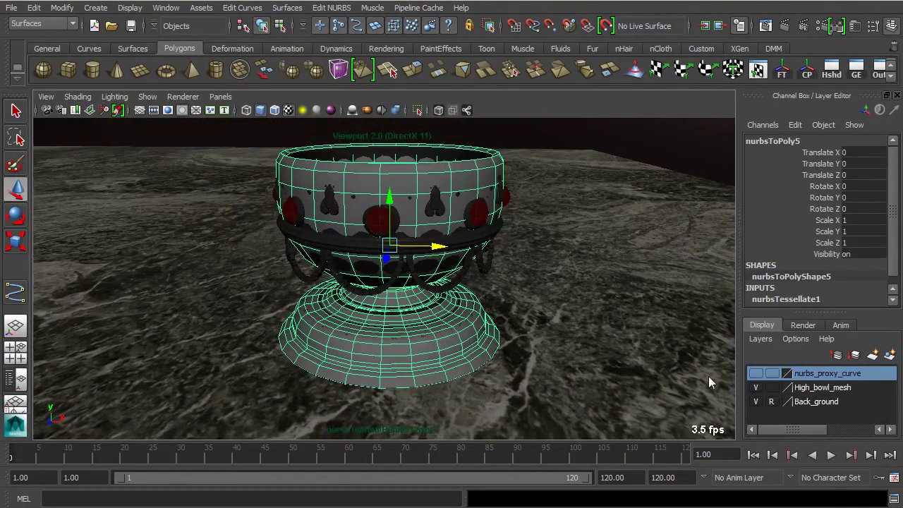
scroll(541, 348, up, 2)
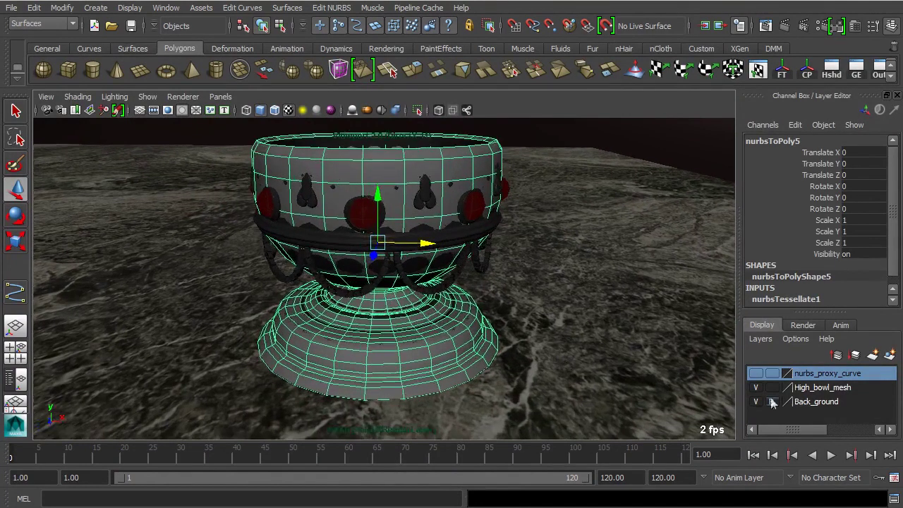
click(772, 387)
click(772, 388)
Select the polygon bowl and switch it to vertex editing with its interior in view.
alt+drag(545, 239, 548, 258)
drag(473, 227, 522, 272)
click(546, 272)
click(501, 238)
alt+drag(501, 238, 528, 277)
scroll(528, 282, up, 3)
right_drag(536, 235, 477, 201)
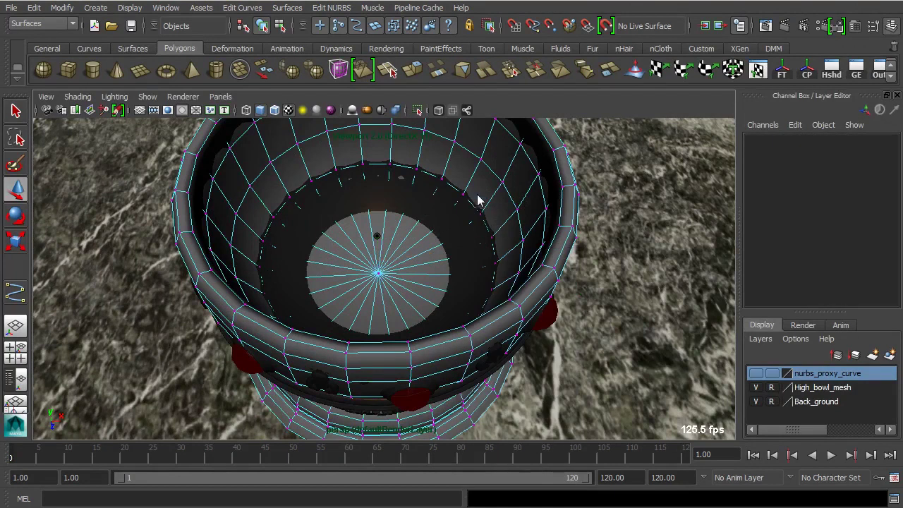
Select the centre vertex of the bowl's inner floor and keep the Move tool's Soft Selection falloff mode on Surface.
click(379, 275)
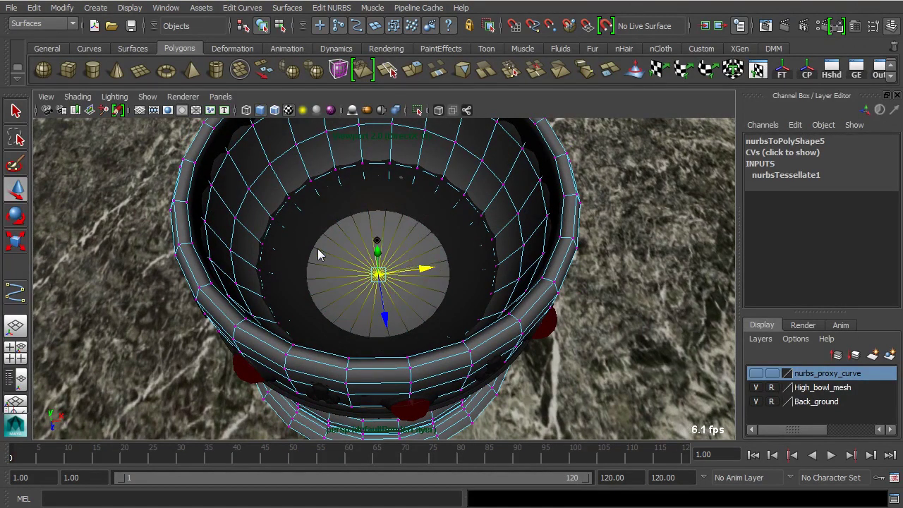
alt+drag(409, 288, 397, 302)
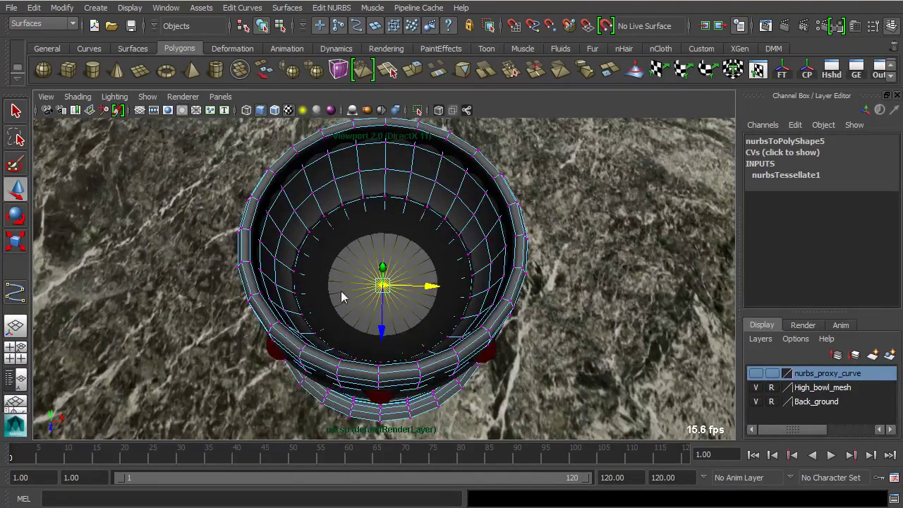
double_click(14, 190)
scroll(106, 211, down, 10)
click(157, 242)
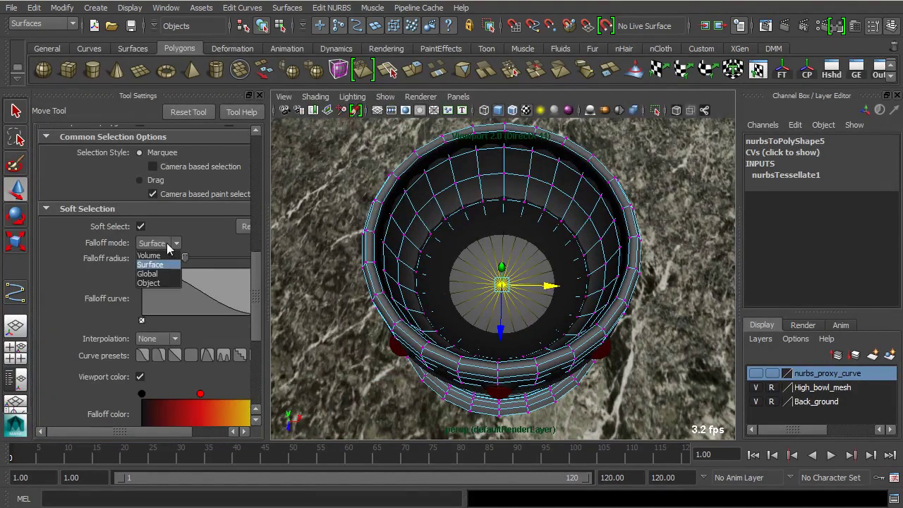
click(149, 255)
click(158, 243)
click(161, 265)
click(259, 96)
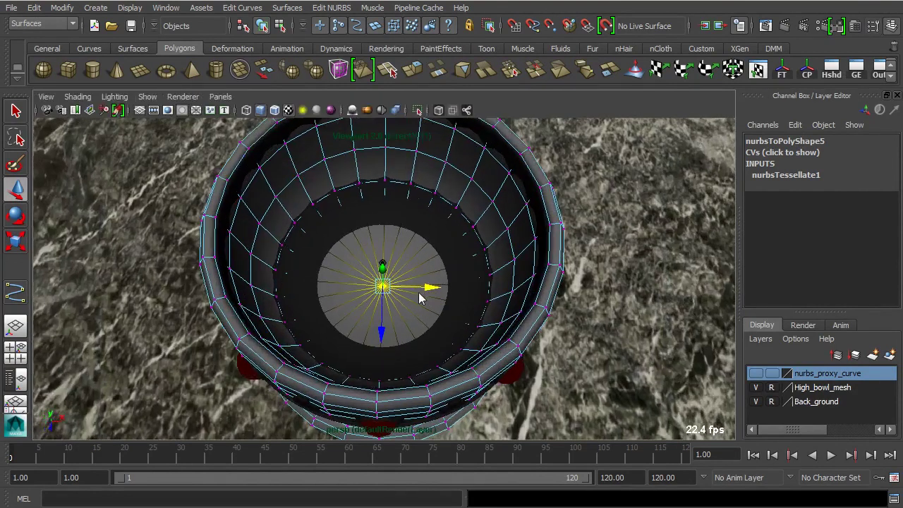
Widen the soft selection radius and raise the floor's centre vertex so the proxy's interior covers the ornate bowl's.
middle_drag(333, 289, 510, 285)
key(r)
drag(382, 286, 384, 260)
key(w)
alt+middle_drag(385, 261, 360, 310)
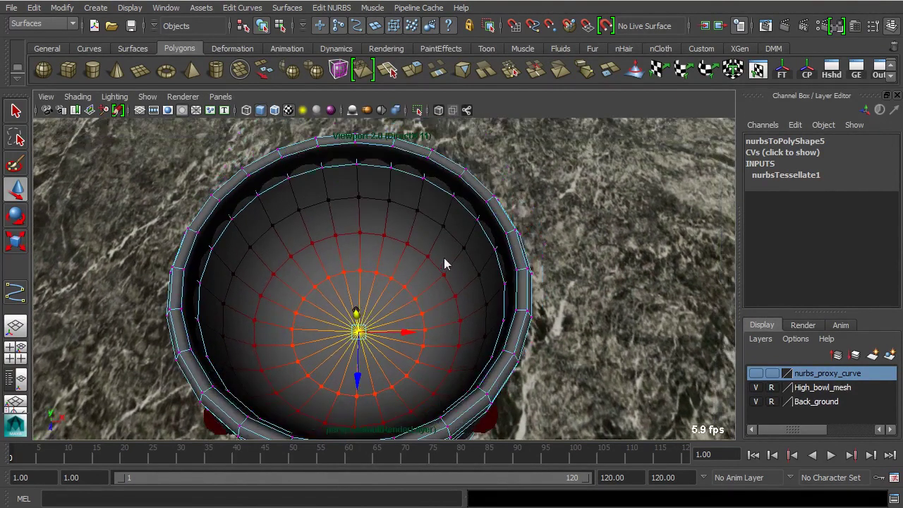
Select the vertex loop on the inner wall below the rim, reduce its soft selection radius and try scaling it.
click(478, 224)
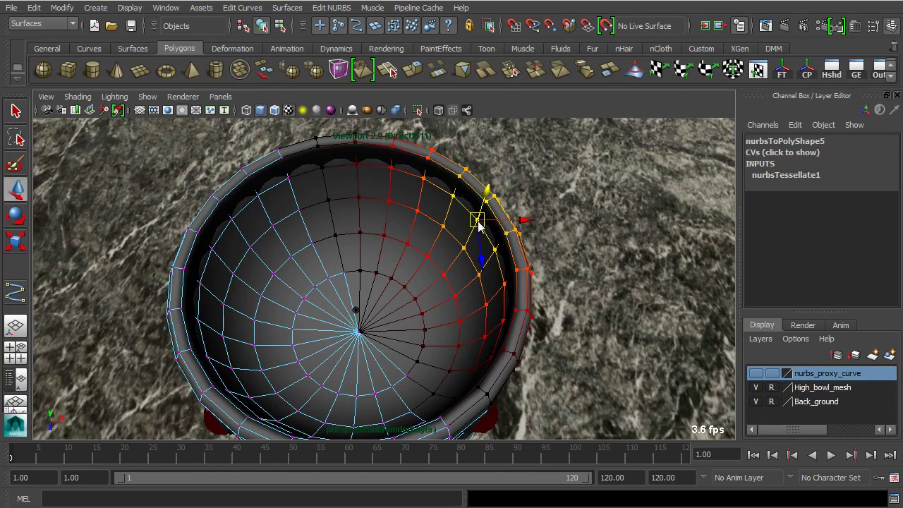
key(q)
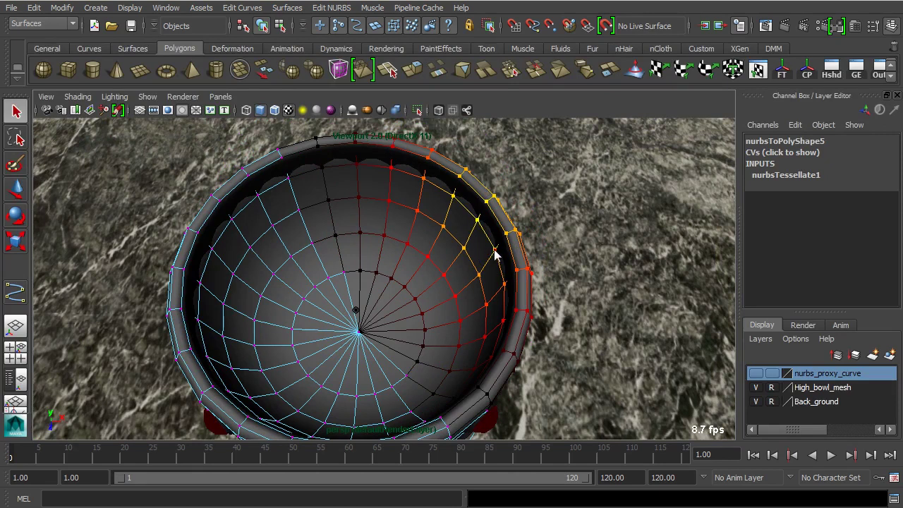
shift+double_click(496, 250)
alt+middle_drag(435, 275, 457, 254)
key(b)
drag(377, 259, 459, 272)
key(w)
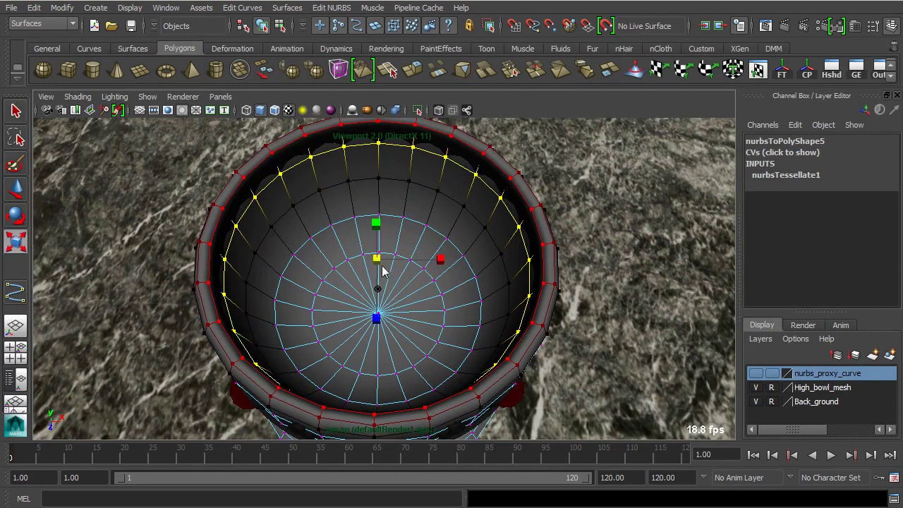
drag(380, 262, 456, 269)
key(ctrl+z)
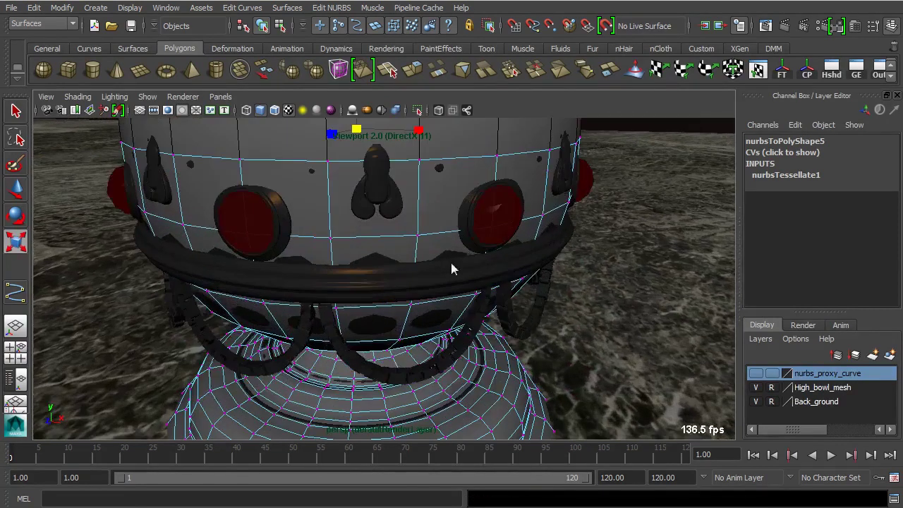
Switch the polygon bowl to edge editing and scale the edge loop just below the red gems outward.
right_drag(411, 227, 413, 163)
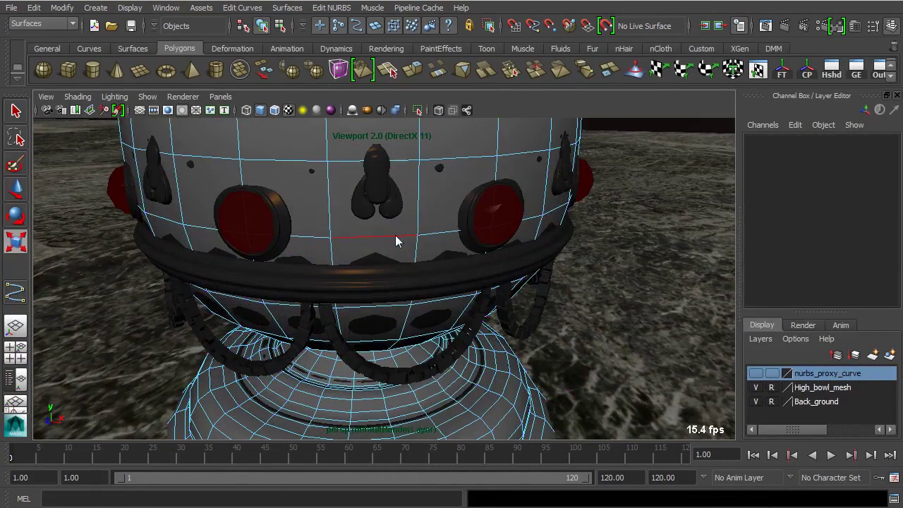
double_click(395, 235)
key(f)
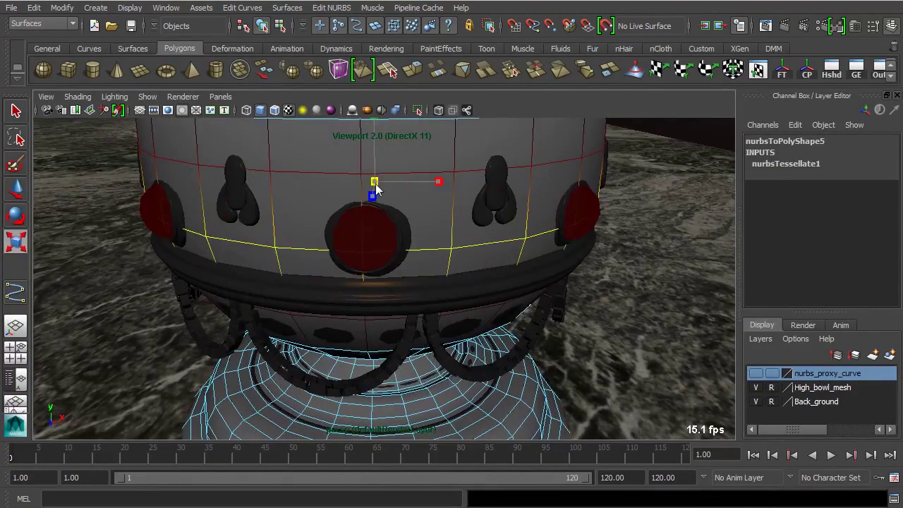
alt+drag(399, 254, 465, 237)
Scale the two edge loops beneath the ornamental band outward so the proxy covers the lower ornaments and the band.
double_click(469, 222)
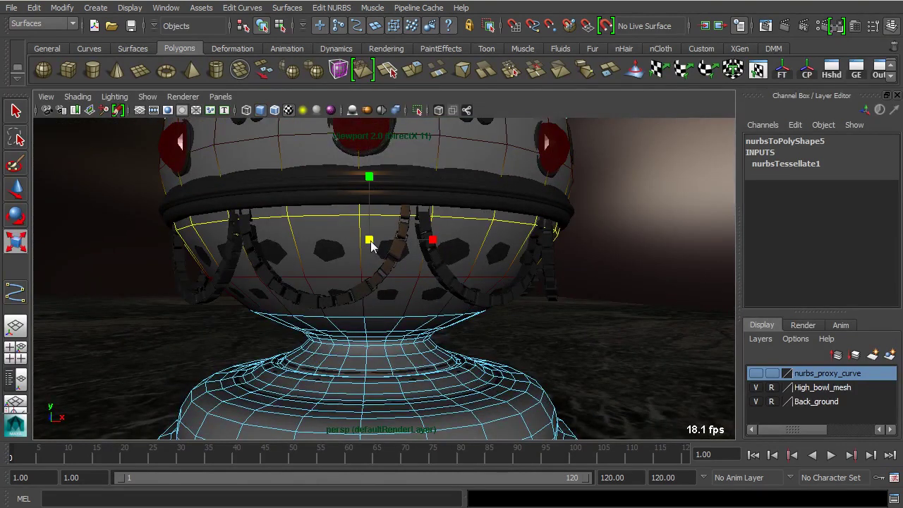
double_click(401, 279)
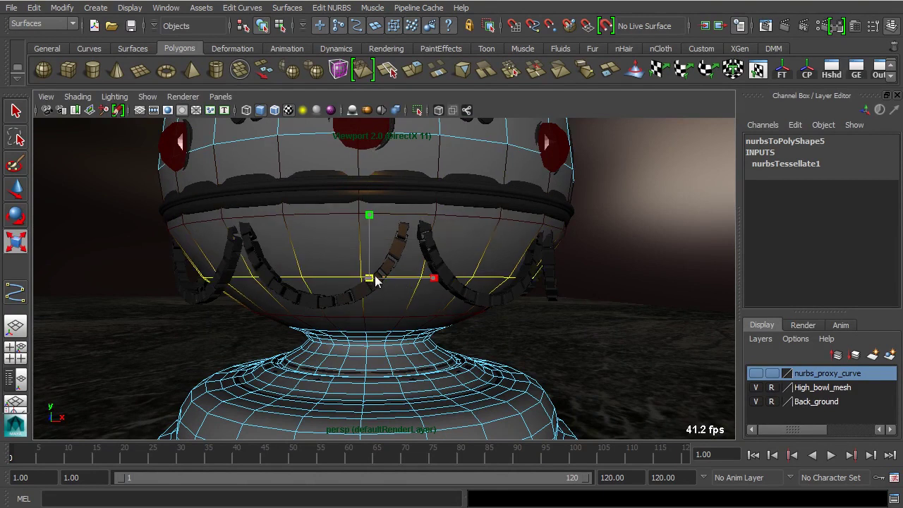
alt+drag(459, 222, 517, 255)
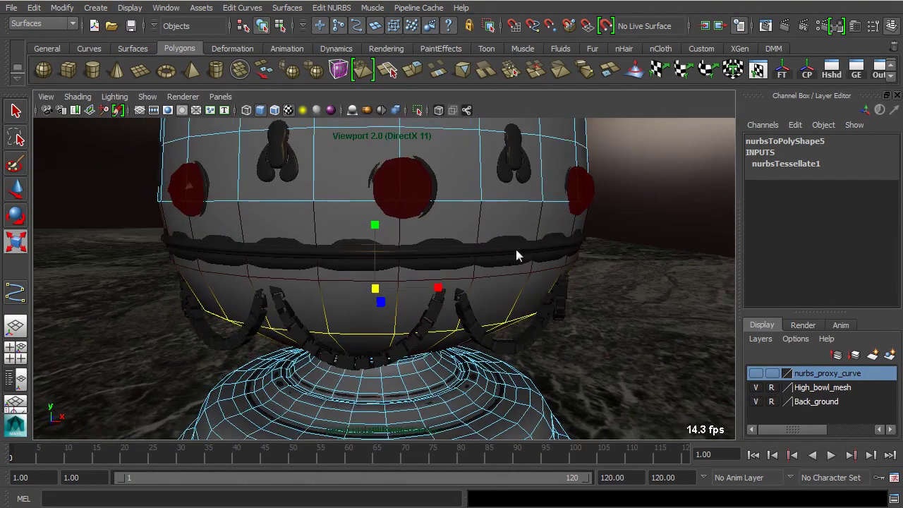
double_click(509, 277)
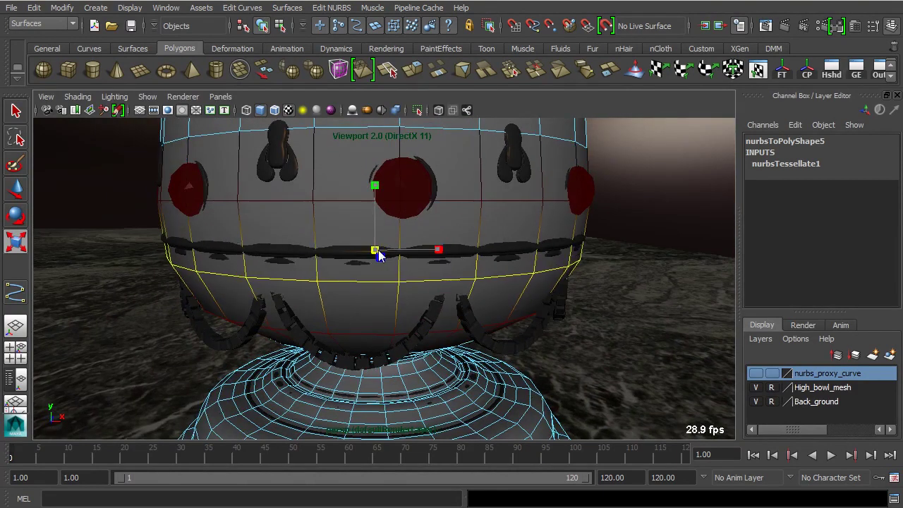
scroll(484, 237, down, 3)
Scale the edge loops at gem level and just below the rim outward to enclose the upper ornaments.
alt+drag(485, 236, 498, 241)
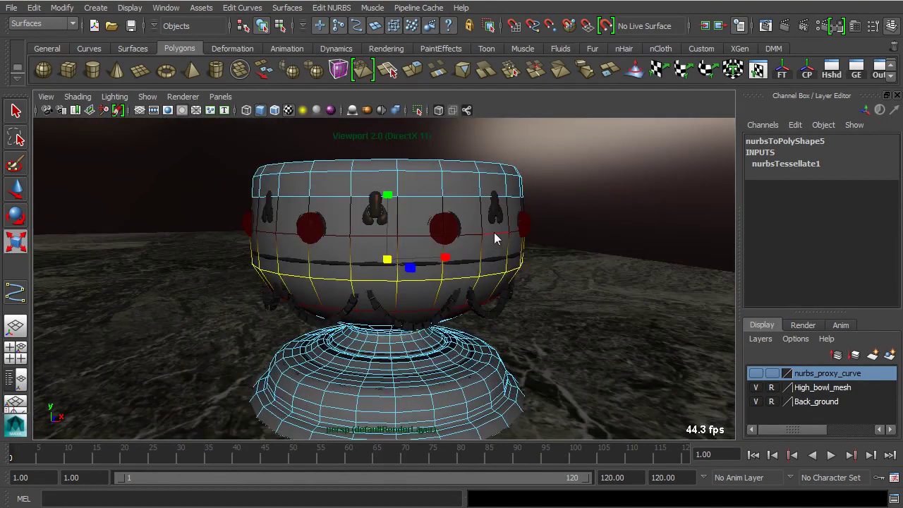
double_click(494, 232)
alt+drag(404, 244, 493, 235)
double_click(489, 232)
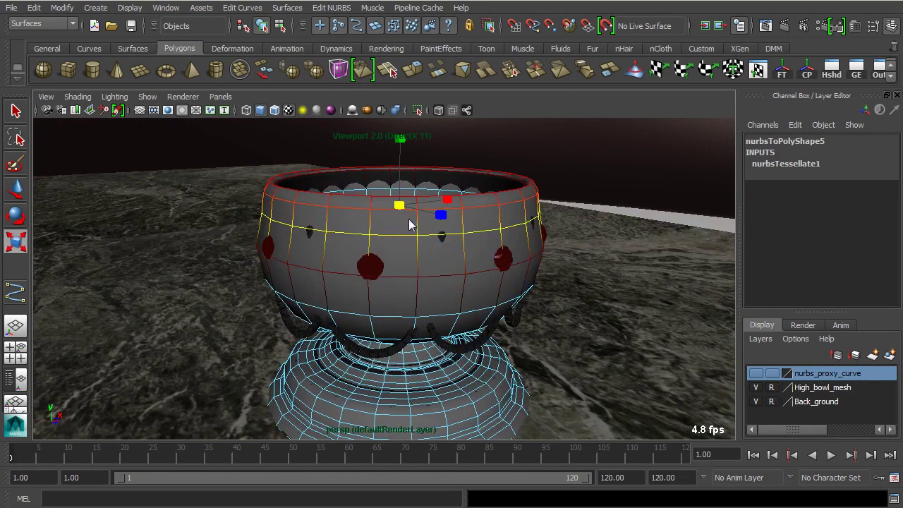
alt+drag(407, 212, 528, 300)
scroll(527, 299, up, 4)
alt+drag(472, 266, 503, 267)
scroll(510, 267, down, 4)
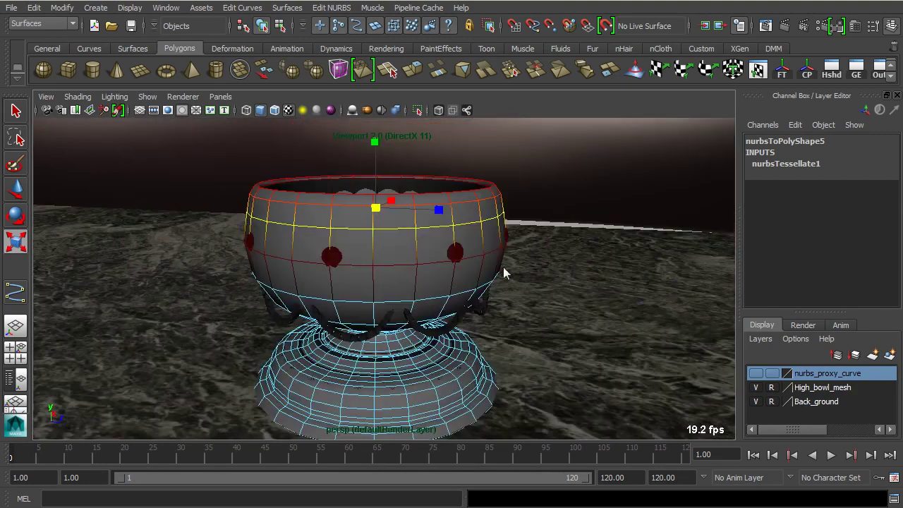
Examine the proxy's outline against the ornate bowl in wireframe and in shaded display.
right_drag(478, 194, 479, 222)
right_drag(514, 181, 517, 182)
alt+drag(490, 246, 564, 274)
key(4)
scroll(543, 296, up, 5)
alt+drag(520, 315, 530, 272)
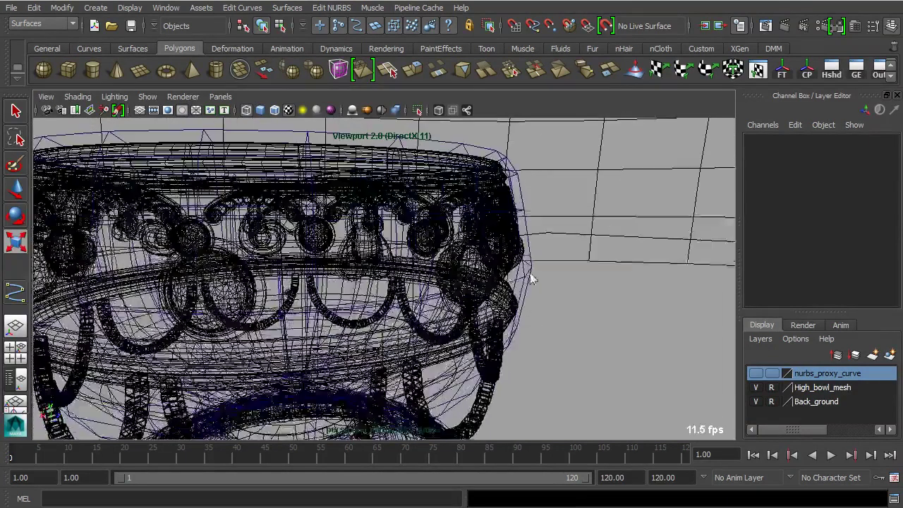
click(530, 272)
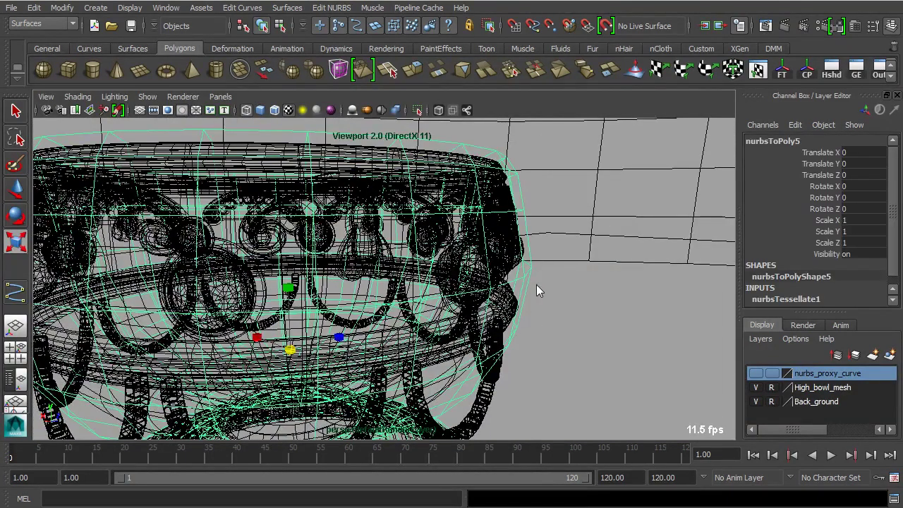
key(5)
scroll(409, 286, down, 5)
scroll(454, 328, up, 4)
mouse_move(454, 329)
alt+mouse_down()
mouse_move(409, 314)
mouse_move(463, 284)
mouse_move(454, 325)
alt+mouse_up()
scroll(409, 314, up, 2)
scroll(519, 323, up, 4)
alt+right_drag(519, 316, 468, 303)
mouse_move(467, 303)
alt+mouse_down()
mouse_move(485, 291)
mouse_move(417, 309)
mouse_move(463, 296)
alt+mouse_up()
alt+right_drag(462, 301, 427, 353)
alt+drag(427, 353, 514, 258)
Scale the edge loop through the red gems with a smaller soft selection radius and return to object selection.
right_drag(513, 244, 484, 271)
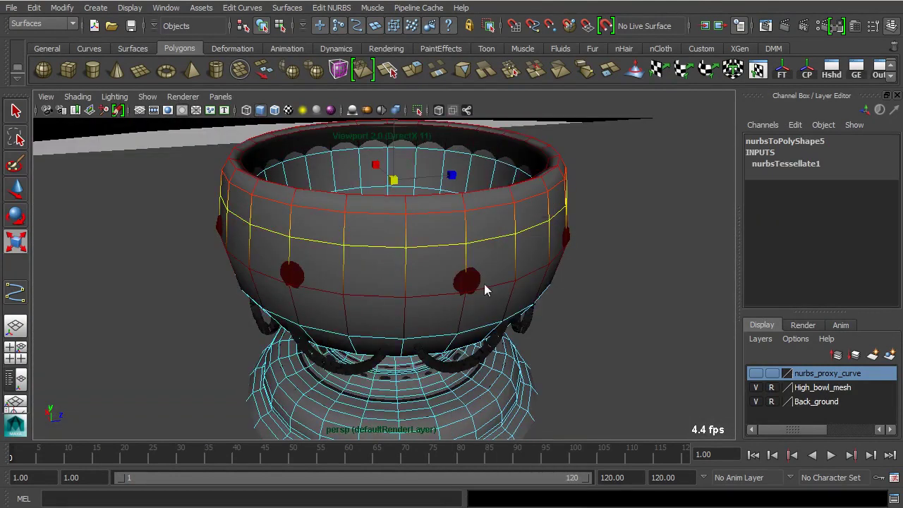
double_click(495, 286)
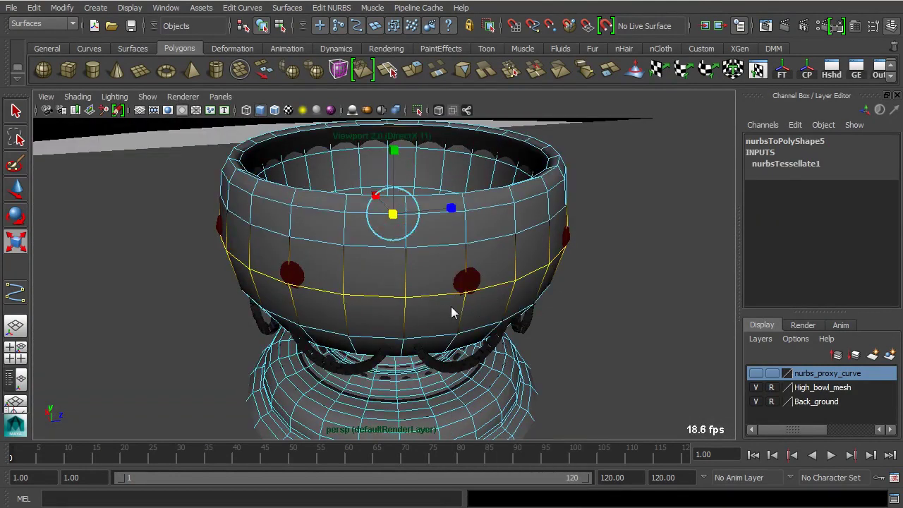
mouse_move(392, 215)
mouse_down()
mouse_move(380, 219)
mouse_move(389, 221)
mouse_up()
alt+drag(422, 259, 471, 287)
click(547, 270)
right_drag(494, 198, 554, 177)
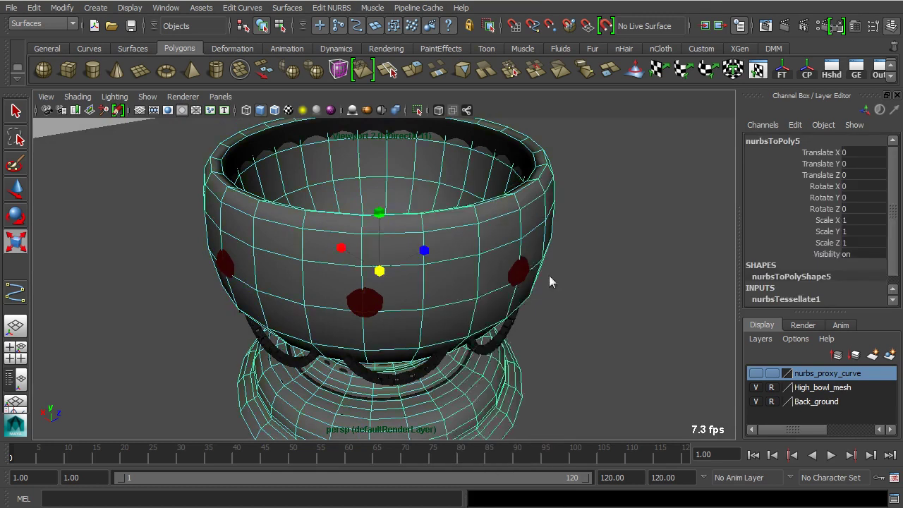
Rename the polygon bowl as Low_polygon_proxy.
alt+right_drag(541, 238, 451, 298)
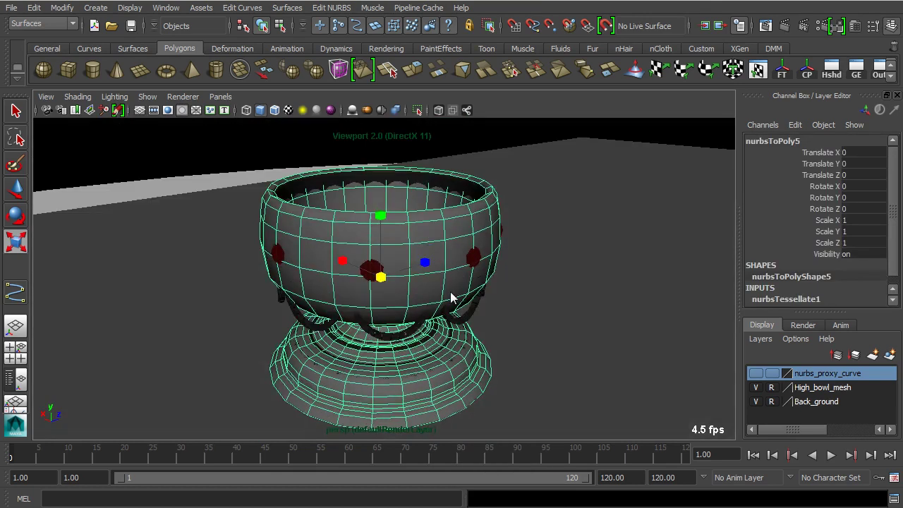
key(w)
alt+drag(435, 302, 567, 320)
alt+right_drag(566, 320, 500, 296)
mouse_move(501, 297)
alt+mouse_down()
mouse_move(524, 327)
mouse_move(498, 308)
alt+mouse_up()
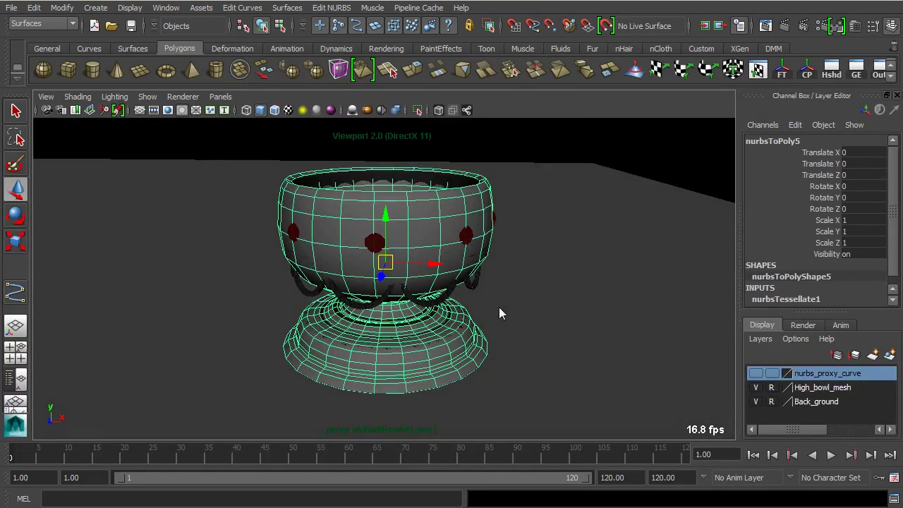
click(808, 141)
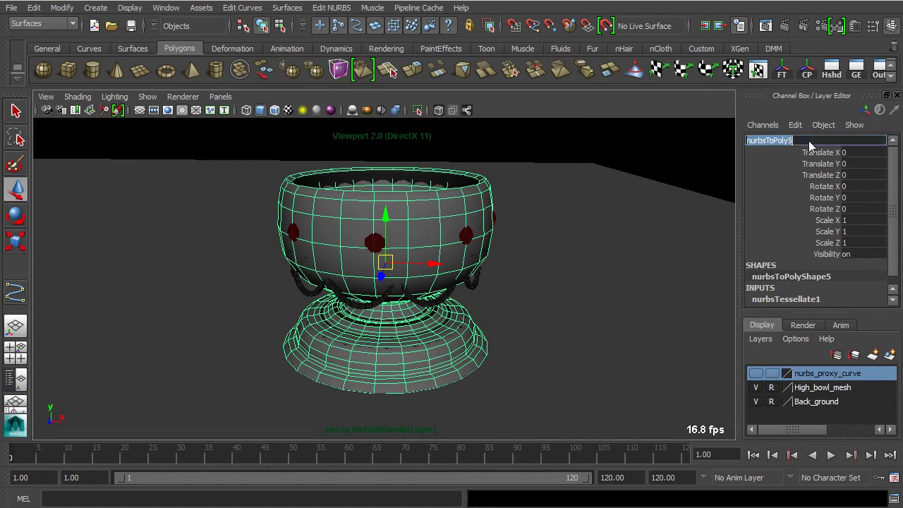
key(BackSpace)
text(Low)
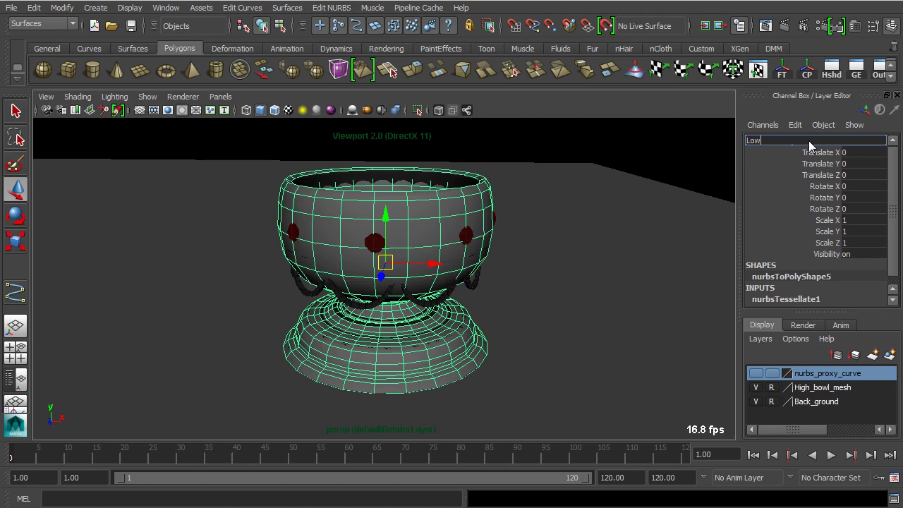
text(_polygon_proxy)
key(Return)
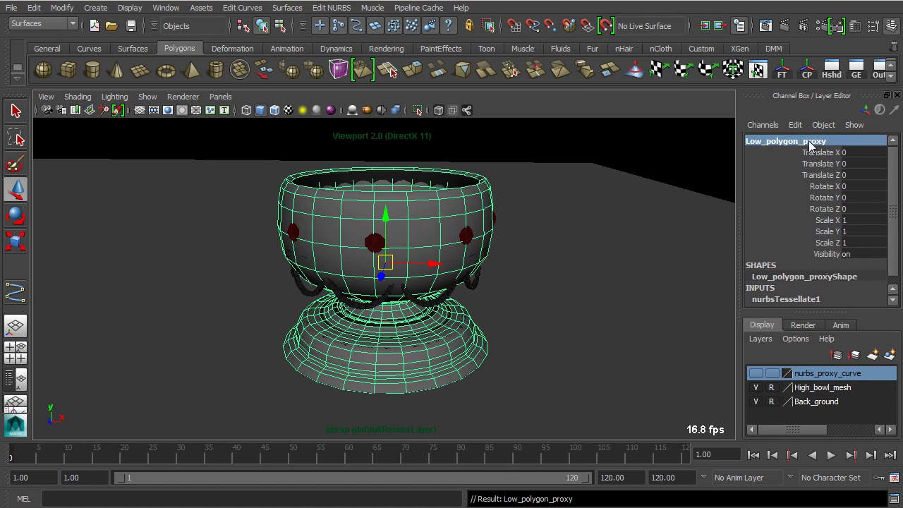